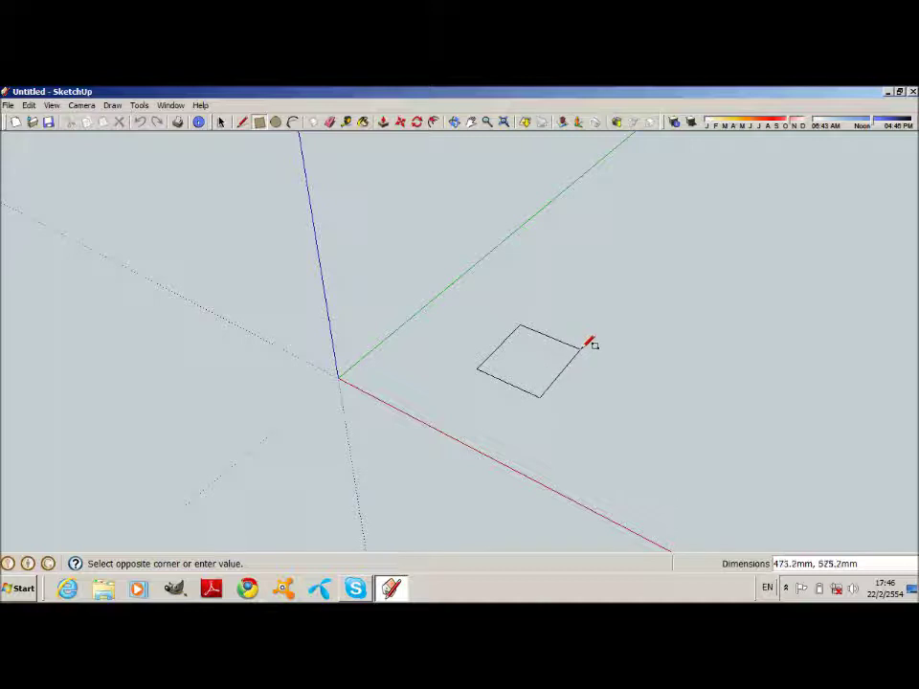
Finish the square and push/pull it upward into a box.
left_click(596, 350)
key("p")
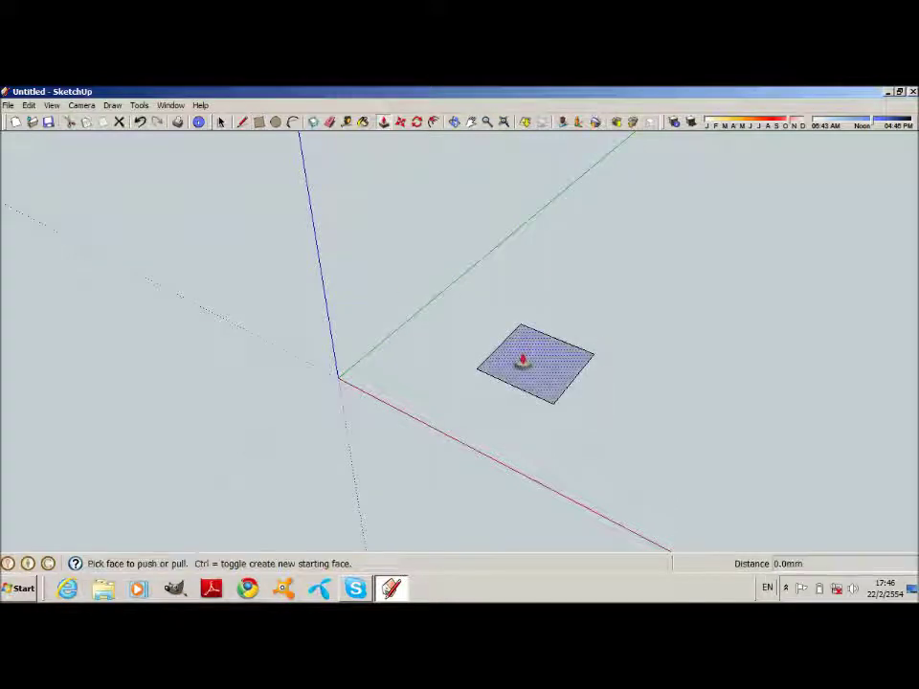
left_click(523, 363)
left_click(525, 293)
Draw a smaller inset rectangle on the box's front face.
key("r")
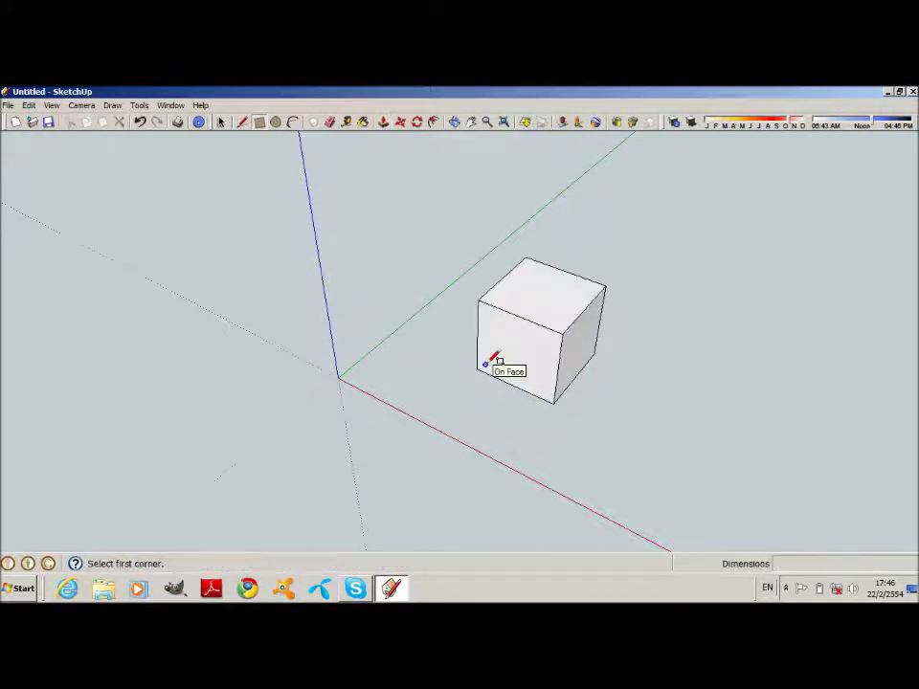
left_click(484, 363)
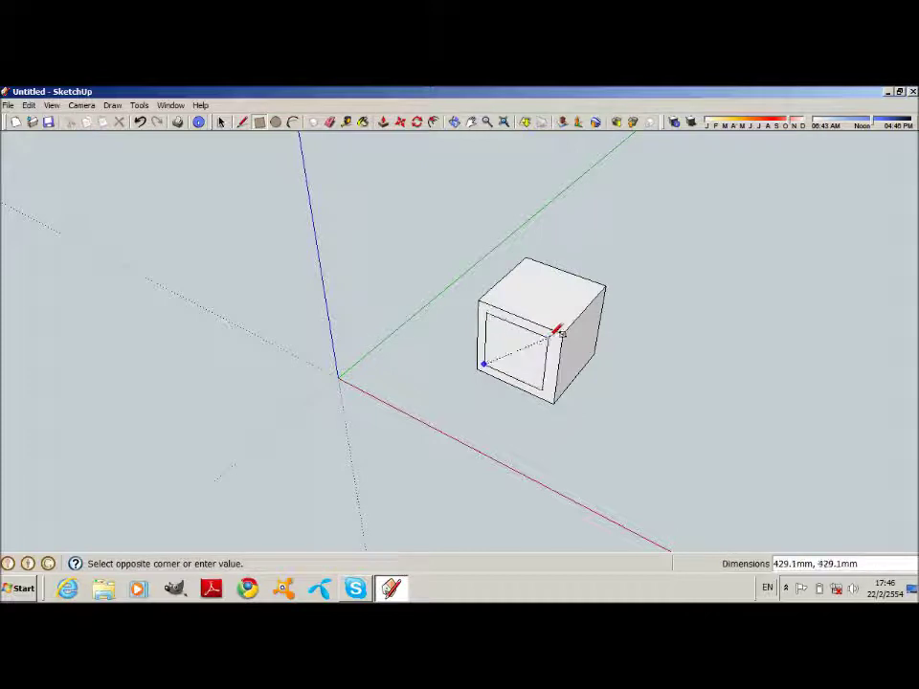
left_click(562, 333)
key("l")
left_click(564, 334)
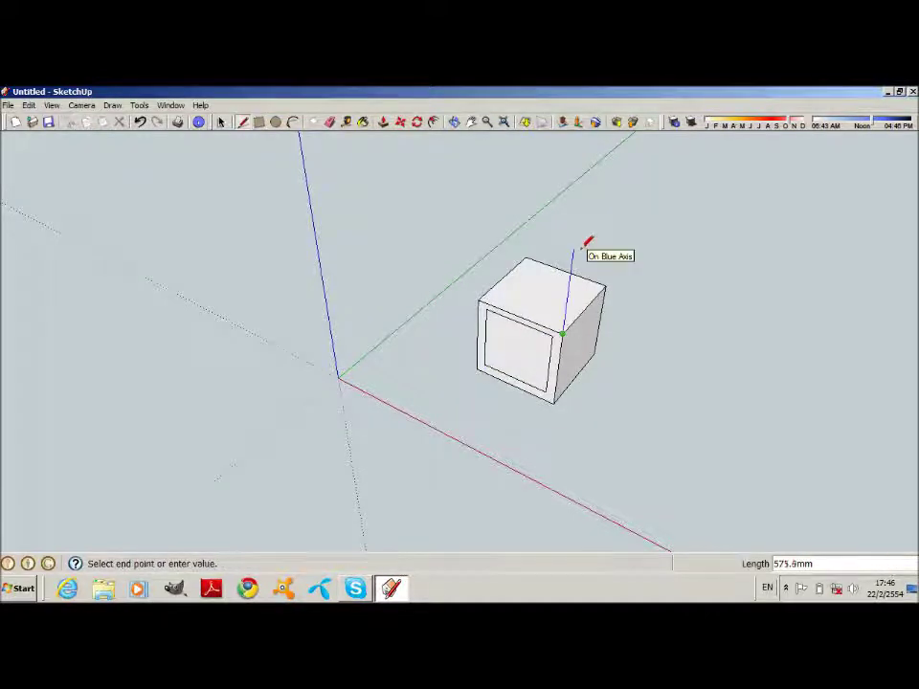
Draw a vertical line up from the box's corner and a closing triangle of edges above it.
left_click(573, 250)
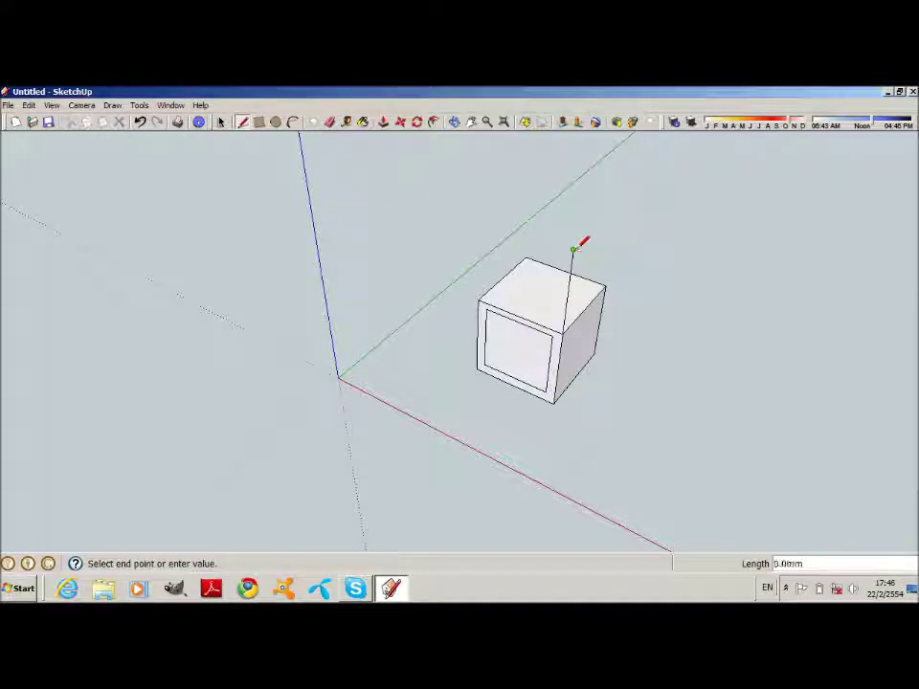
left_click(661, 279)
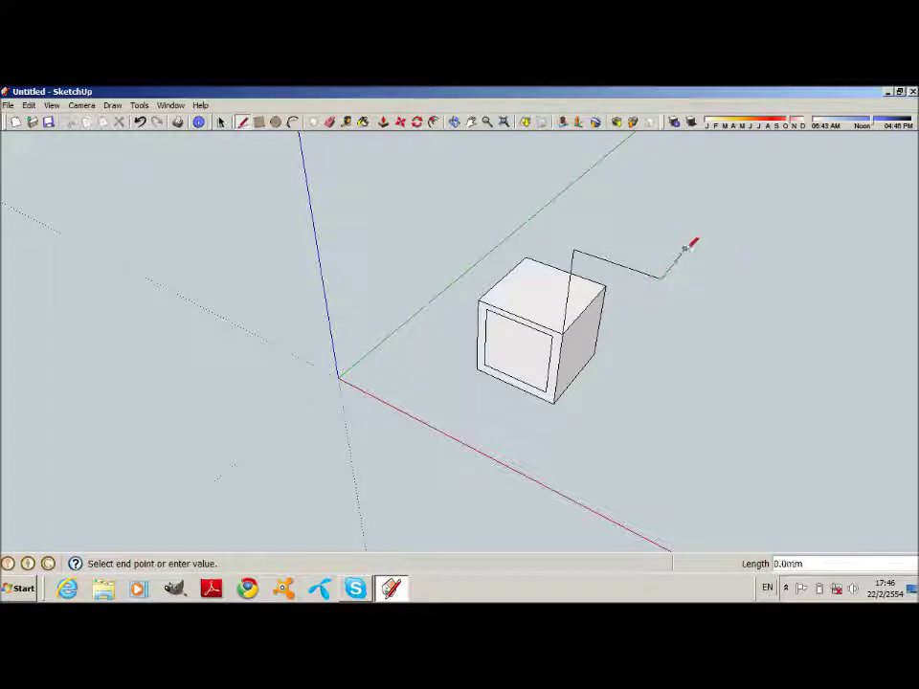
left_click(574, 250)
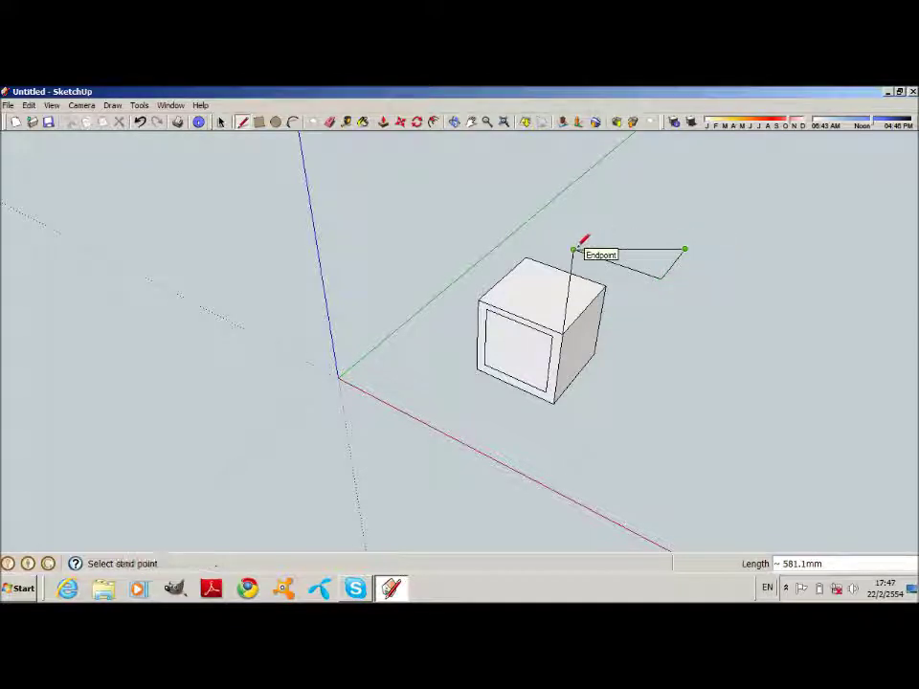
Add a leftward horizontal edge along the top and erase the triangle's slanted edge.
left_click(590, 248)
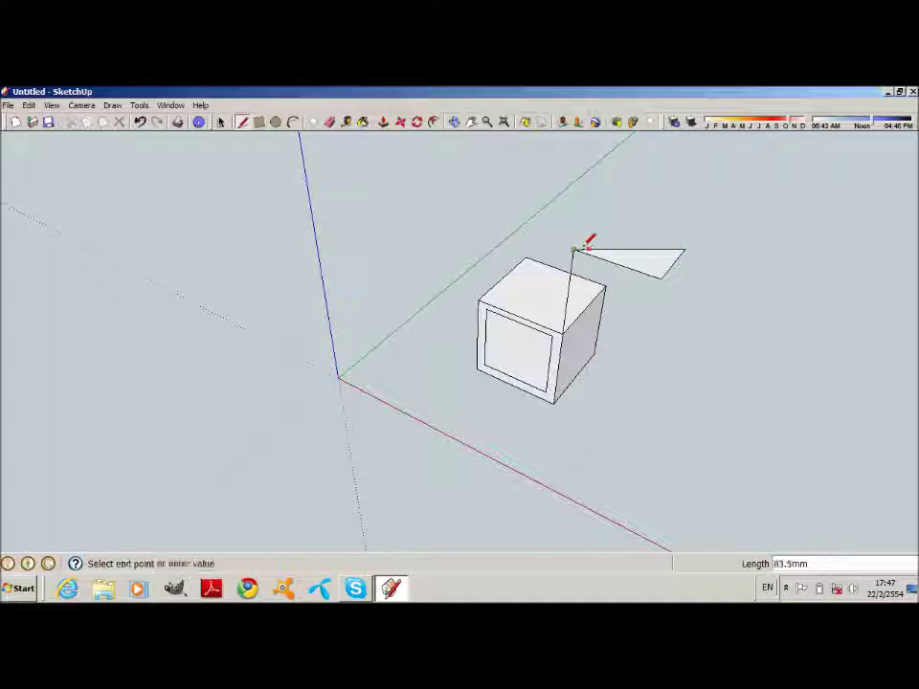
left_click(581, 246)
left_click(581, 246)
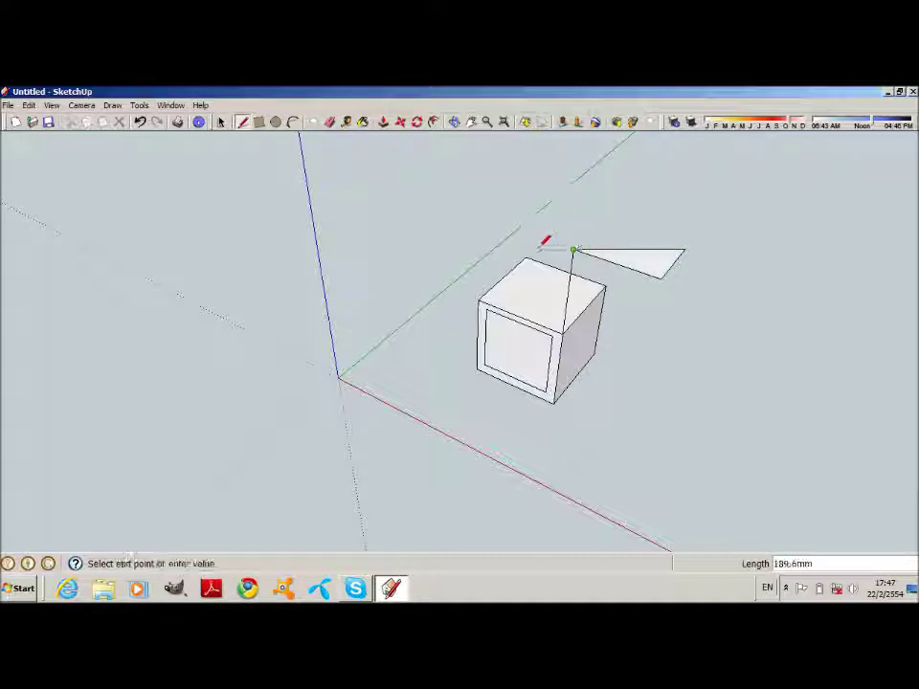
left_click(487, 250)
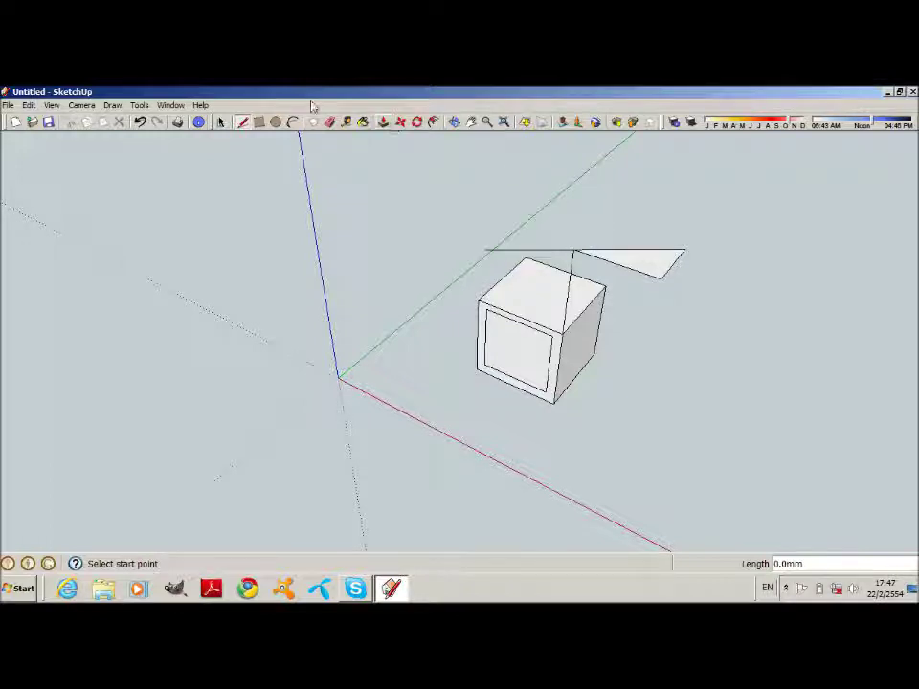
left_click(329, 123)
left_click(604, 259)
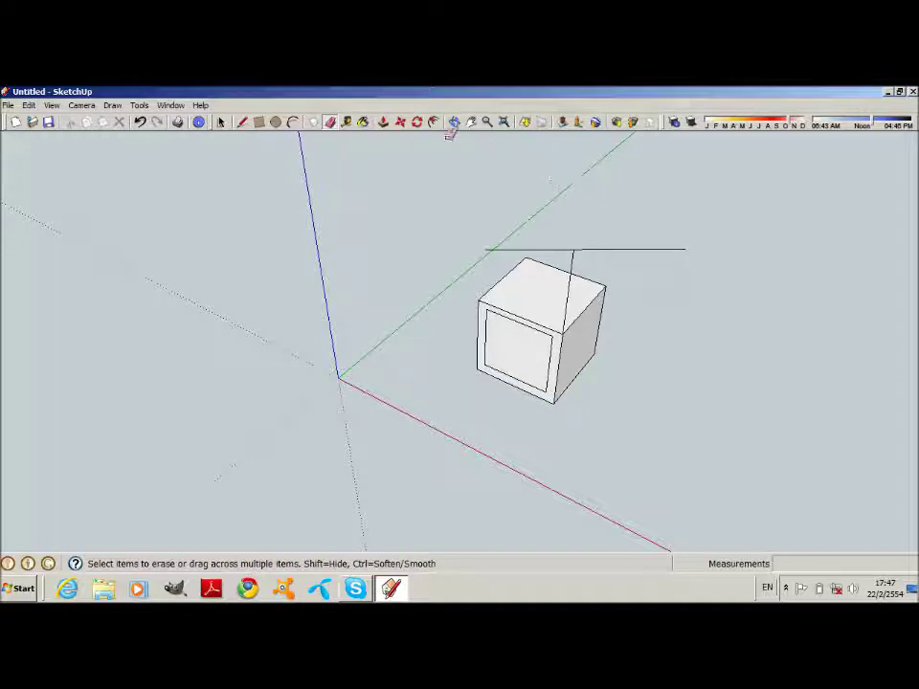
Orbit above the box to view its top face and pick Tools > Axes.
middle_click_drag(424, 235, 174, 370)
middle_click_drag(451, 160, 487, 174)
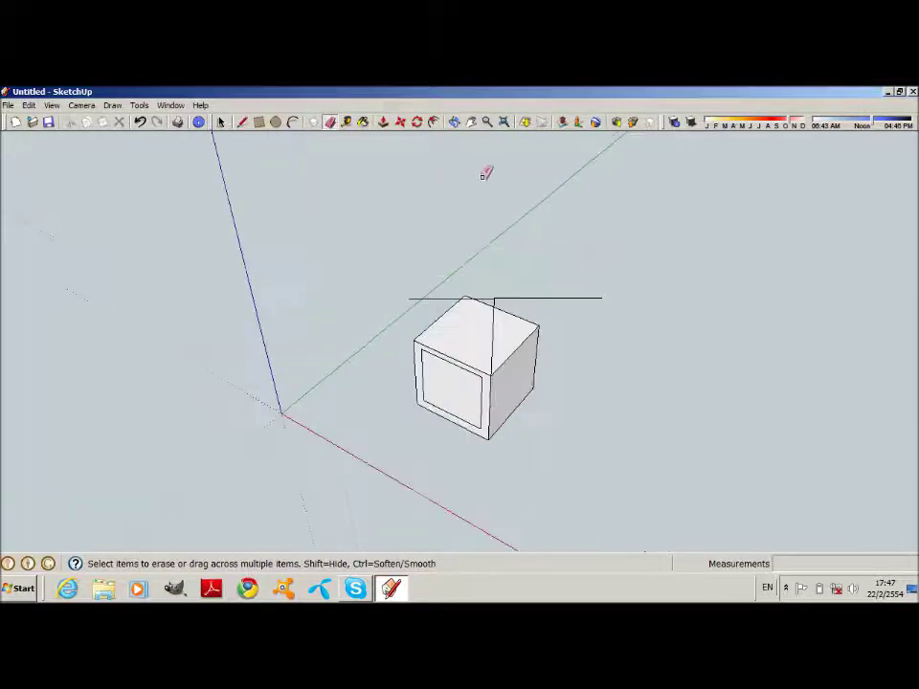
left_click(456, 124)
left_click_drag(468, 210, 469, 316)
left_click(139, 105)
left_click(152, 304)
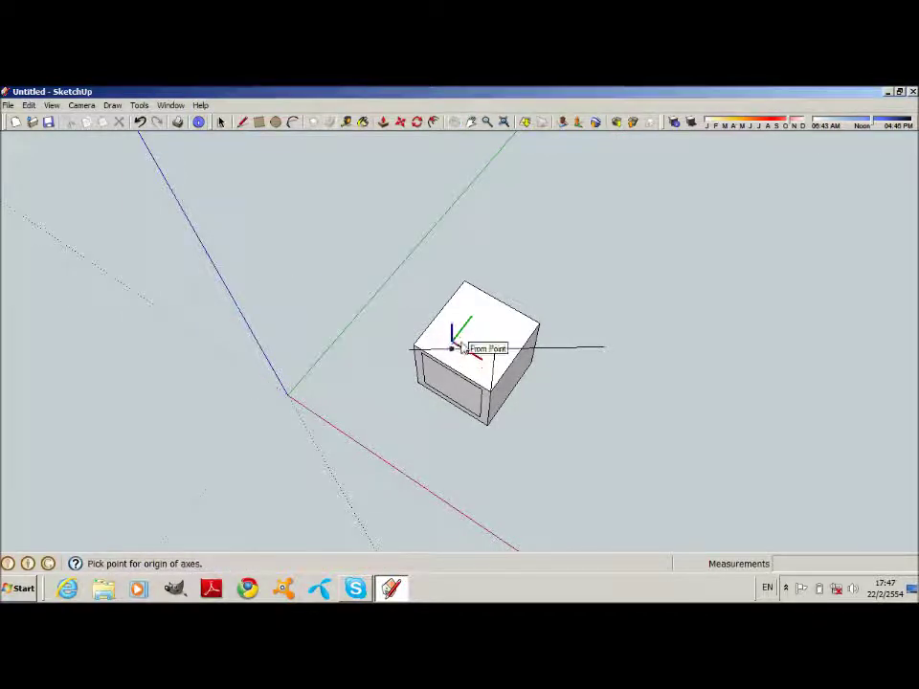
Relocate the axes origin to the box's top corner, setting the red and green directions.
scroll(461, 353, "up", 1)
left_click(454, 355)
left_click(474, 352)
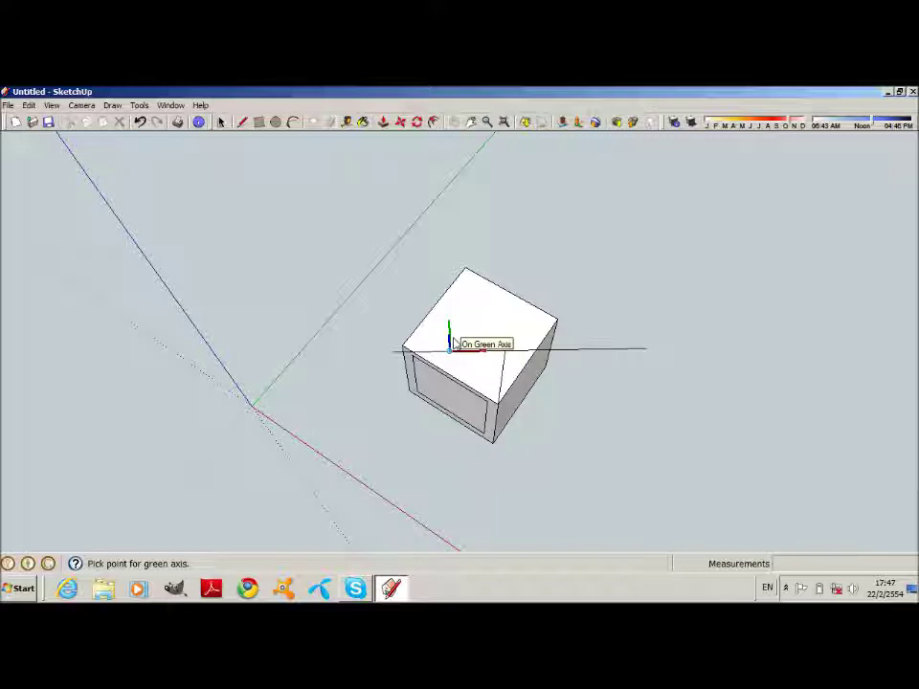
left_click(454, 343)
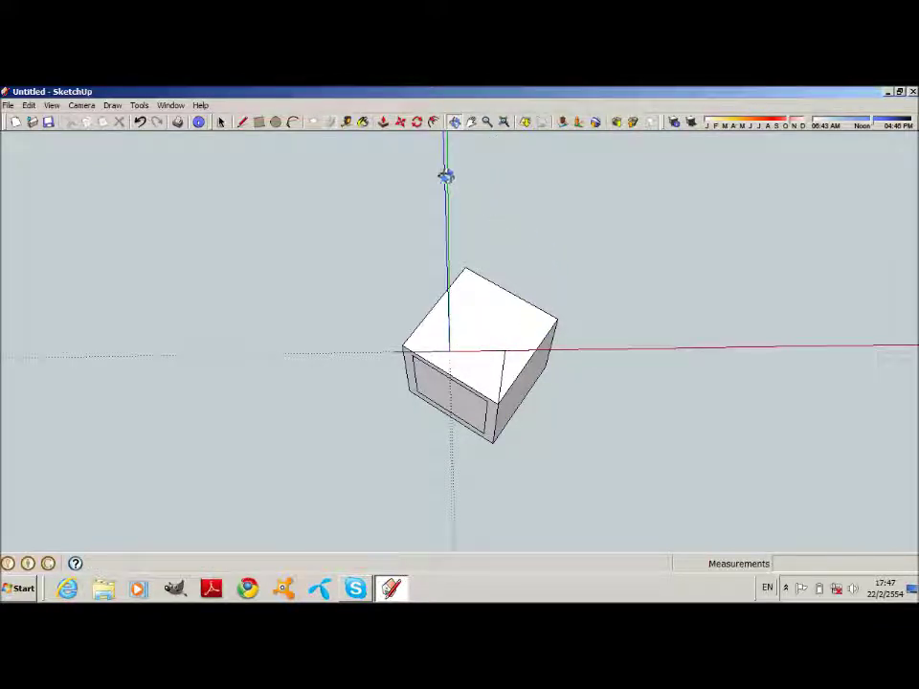
mouse_move(520, 292)
left_mouse_down()
mouse_move(447, 327)
mouse_move(447, 292)
left_mouse_up()
key("r")
left_click(428, 374)
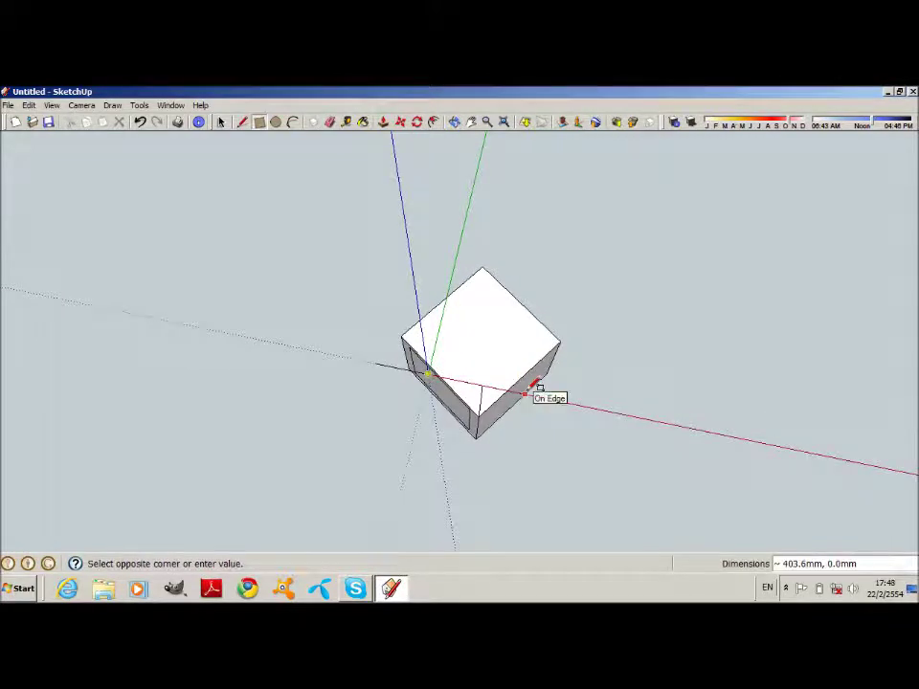
Complete the rectangle on the relocated axes plane above the box and orbit to check it.
left_click(577, 285)
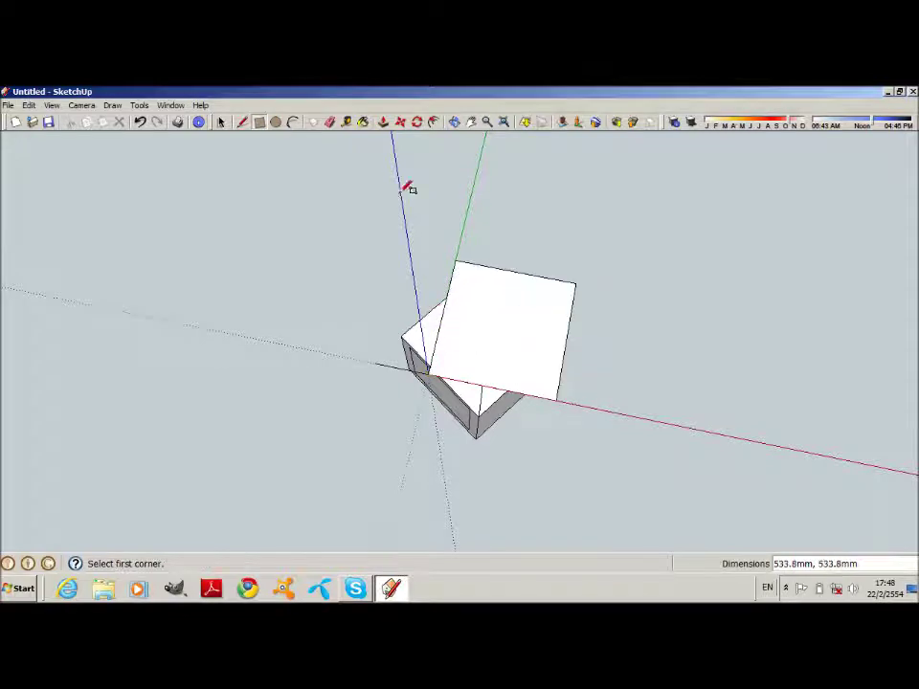
left_click(454, 122)
left_click_drag(462, 329, 476, 246)
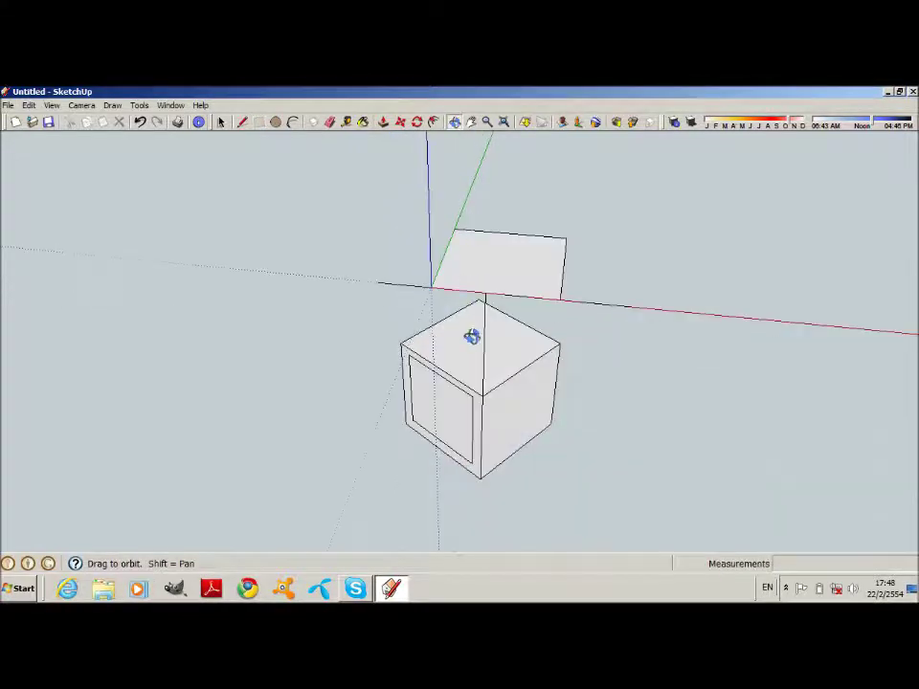
left_click_drag(473, 335, 492, 273)
key("l")
left_click(436, 262)
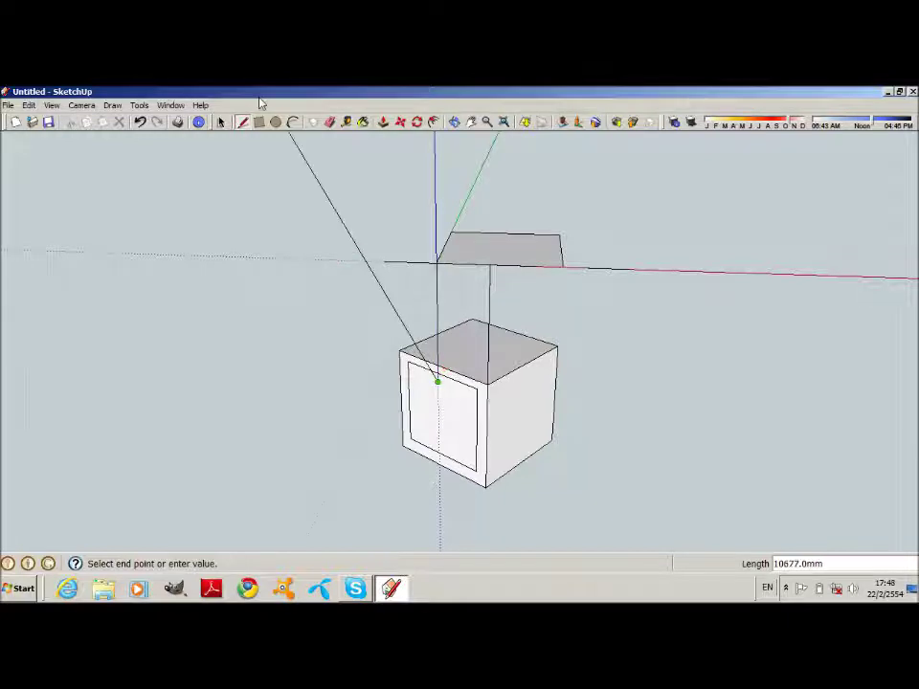
Draw a vertical rectangle about 537 by 572 mm from the box's front top edge upward.
key("r")
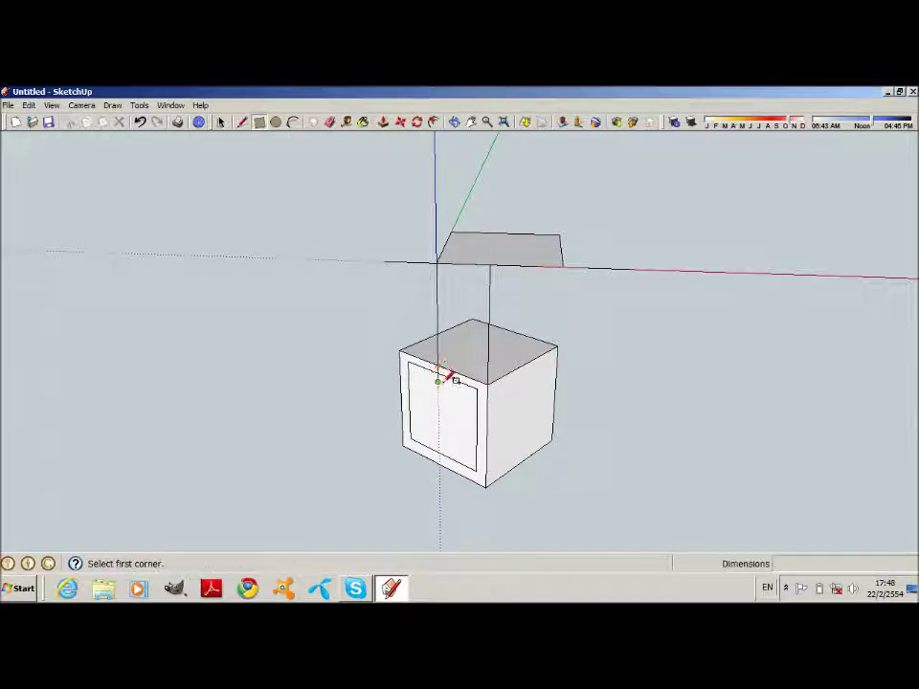
left_click(437, 380)
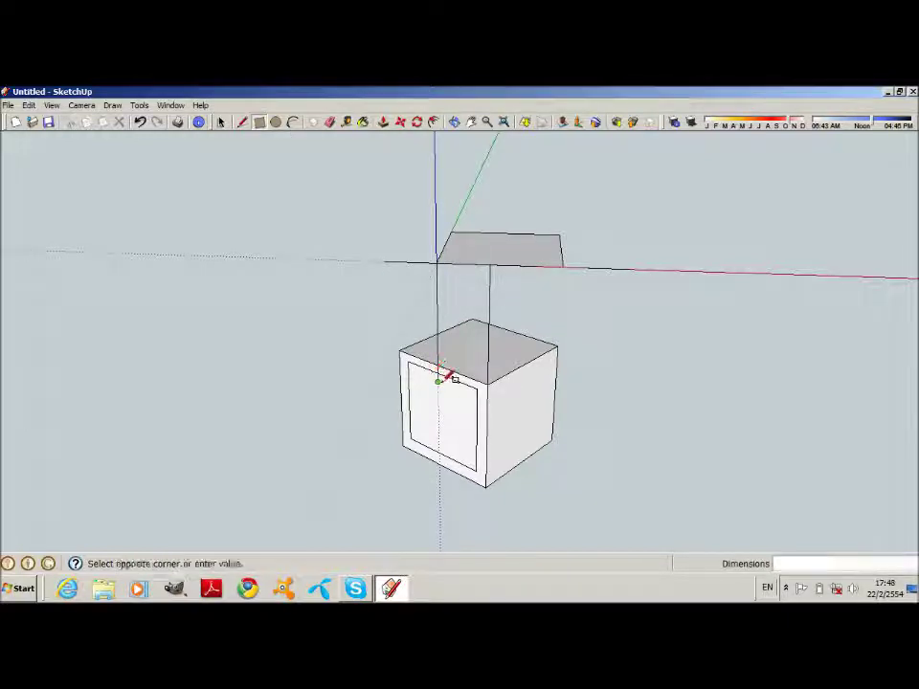
left_click(565, 265)
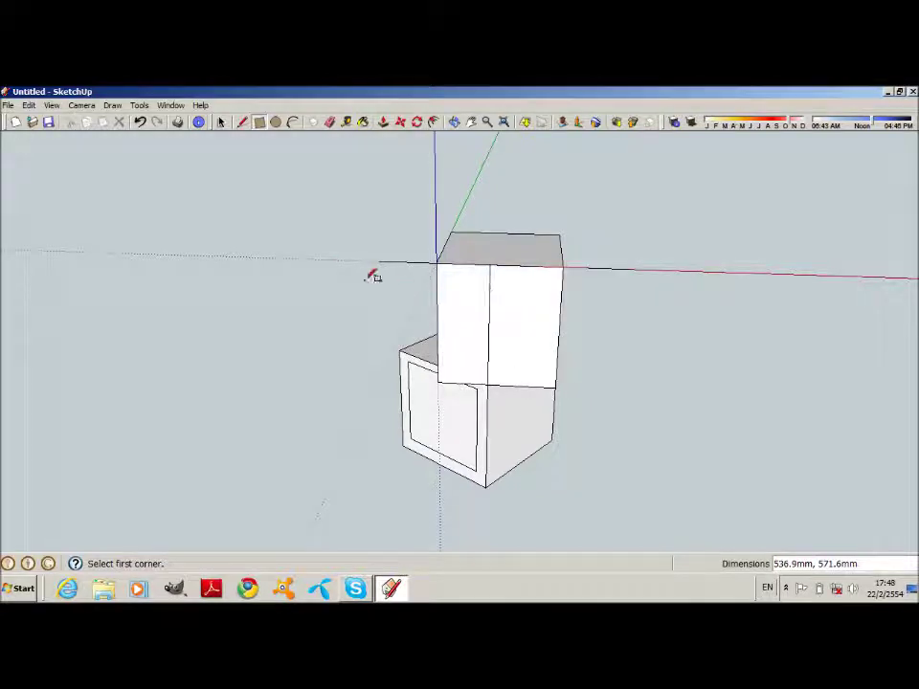
Zoom in and outline an inset rectangle on the new front face.
scroll(427, 379, "up", 3)
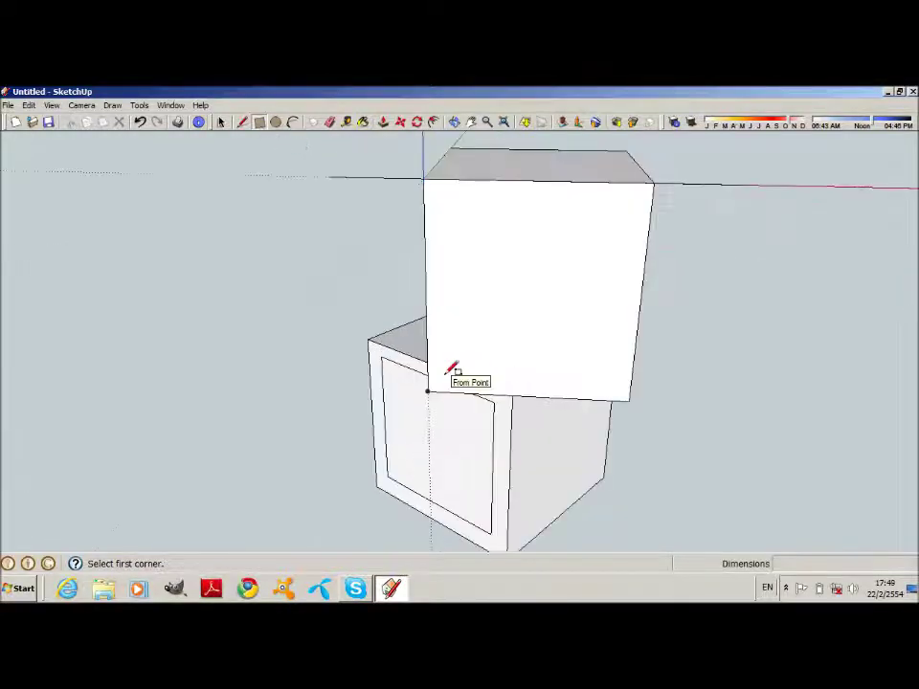
scroll(443, 375, "up", 1)
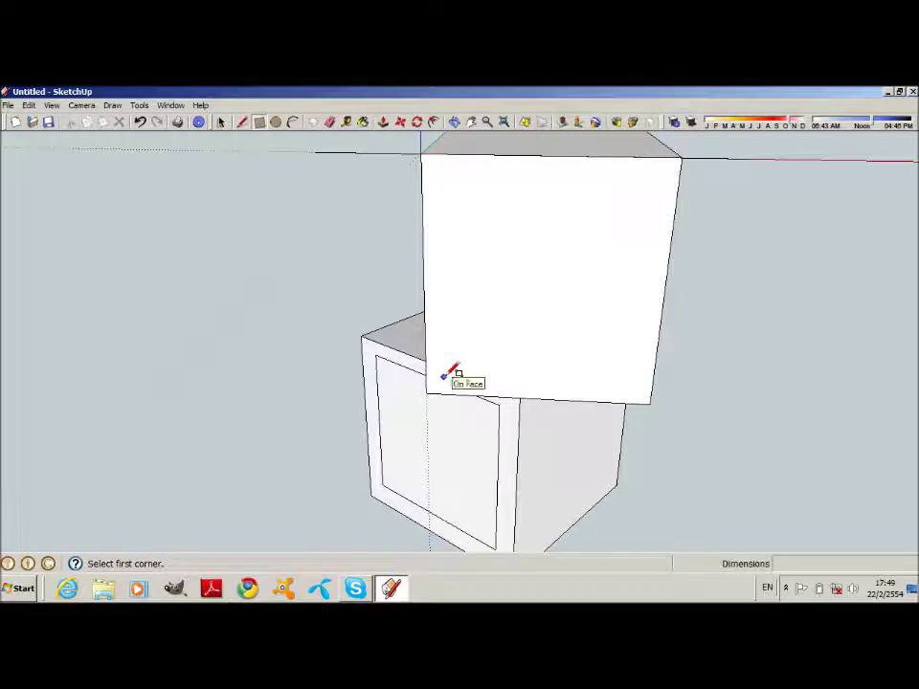
left_click(443, 376)
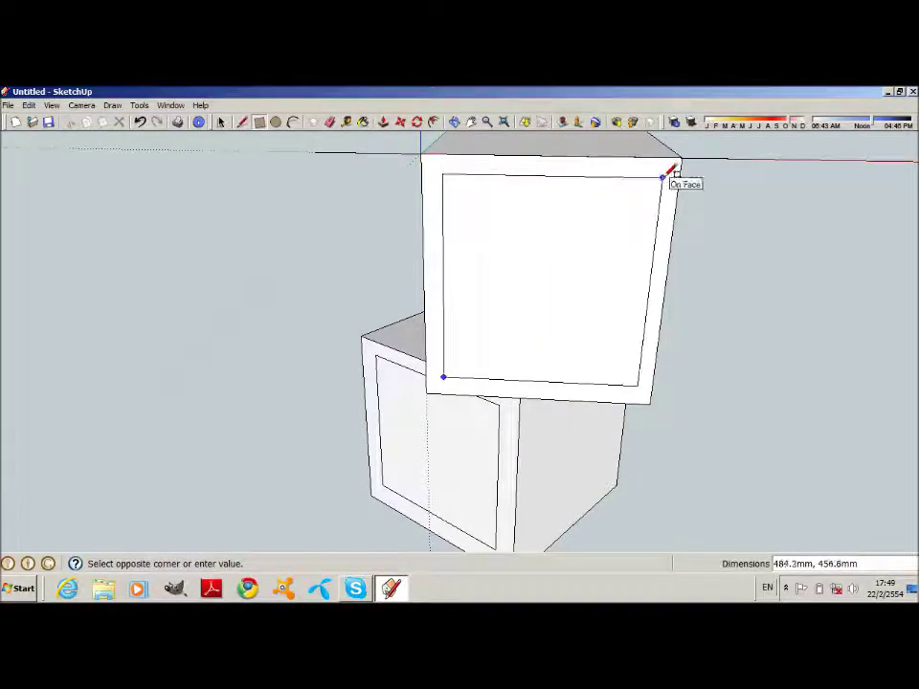
left_click(659, 179)
Pull the upper front rectangle outward about 150 mm into a protruding block.
key("p")
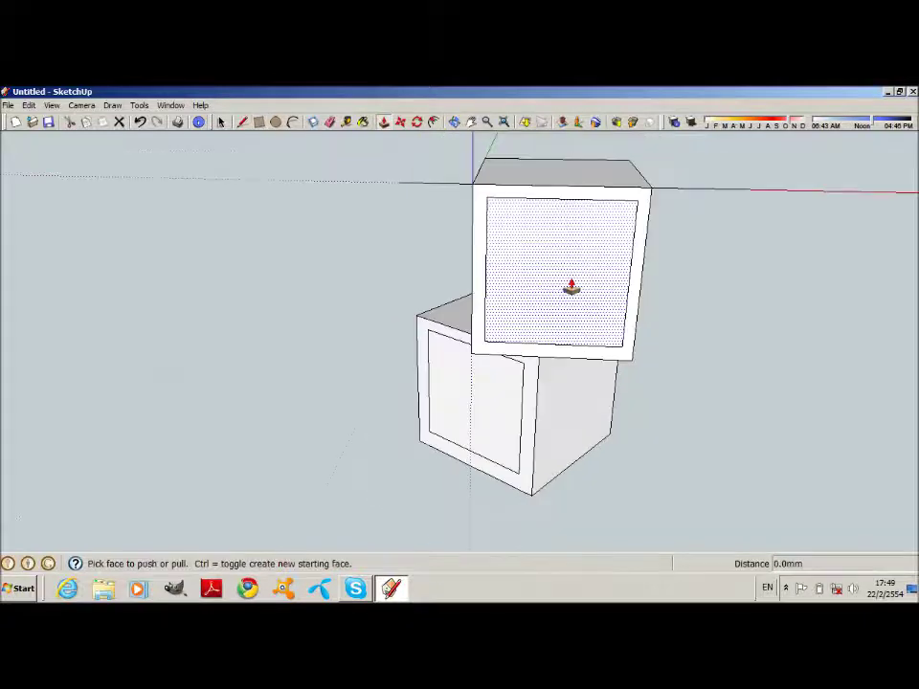
left_click(573, 287)
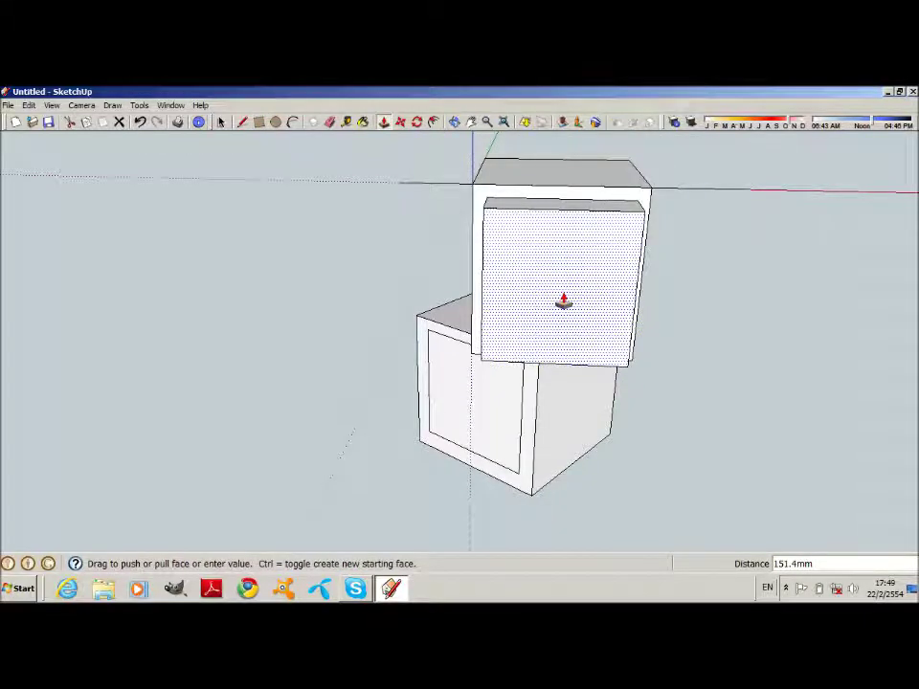
left_click(563, 302)
left_click(455, 122)
mouse_move(446, 191)
left_mouse_down()
mouse_move(406, 318)
mouse_move(474, 420)
mouse_move(464, 439)
mouse_move(410, 336)
mouse_move(371, 322)
left_mouse_up()
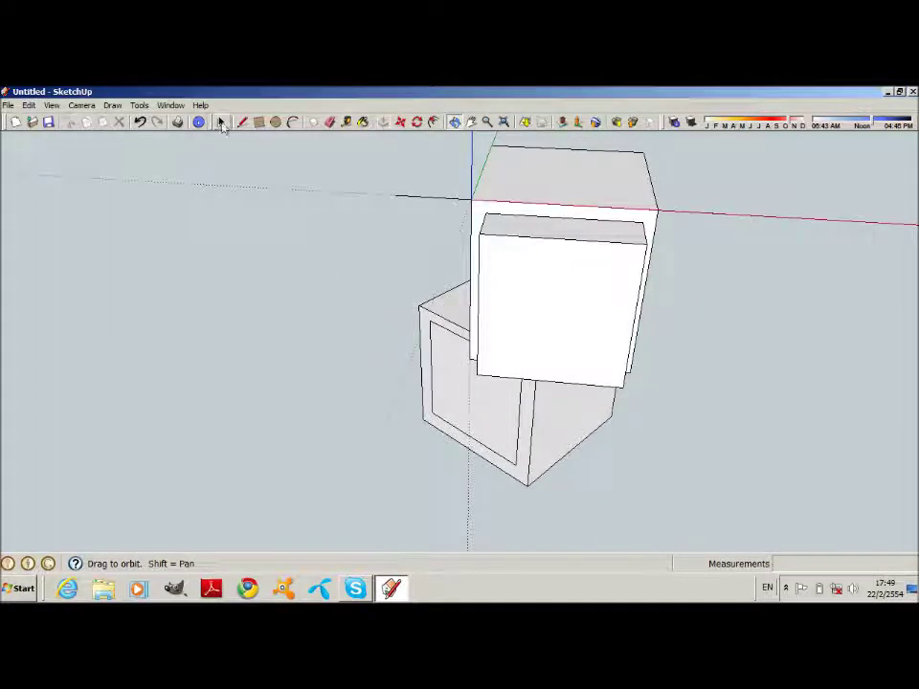
left_click(221, 124)
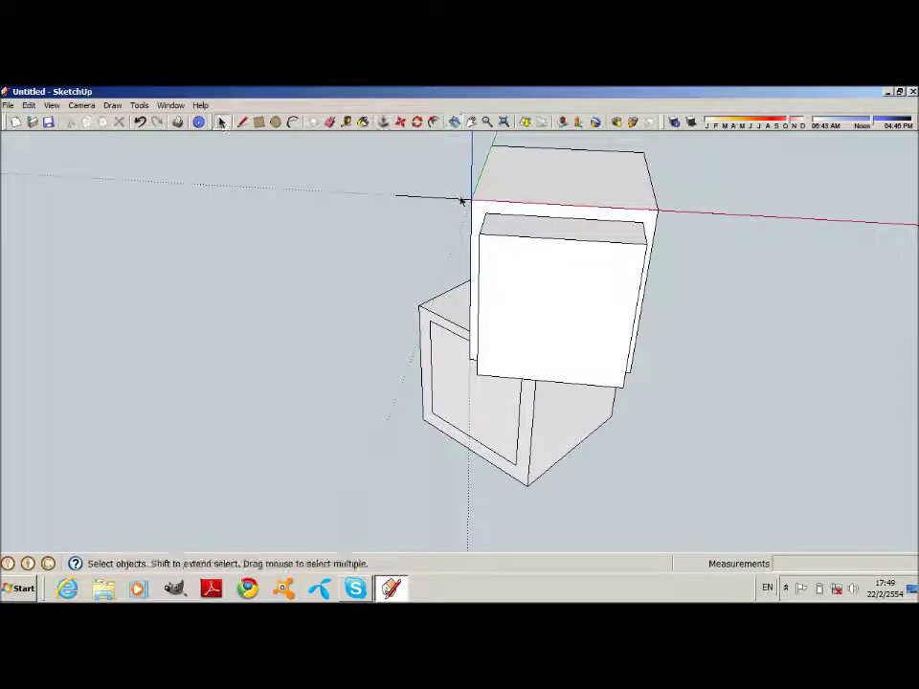
Reset the drawing axes to their default origin.
right_click(474, 152)
left_click(500, 185)
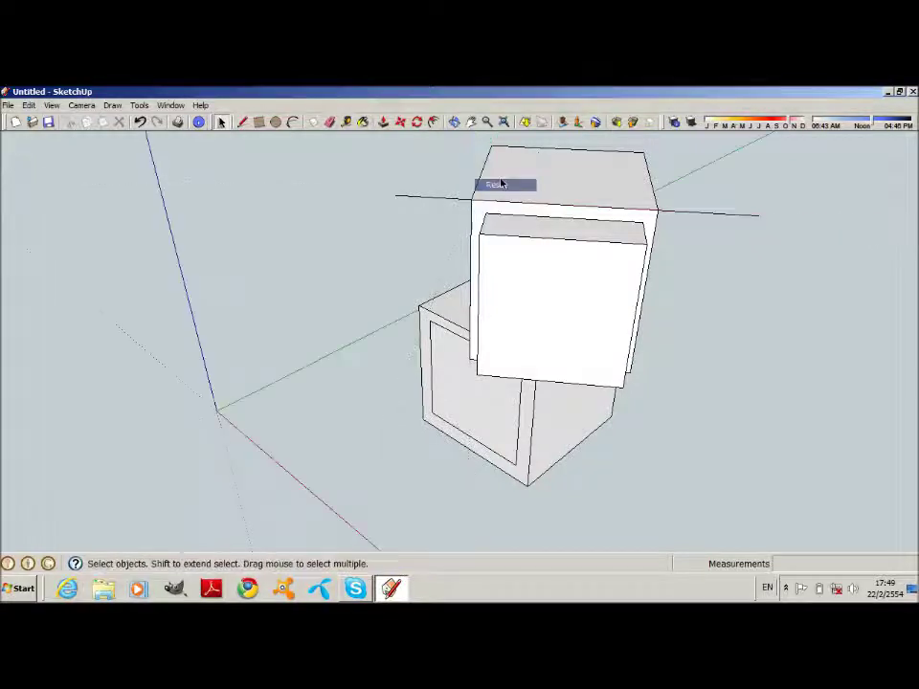
key("e")
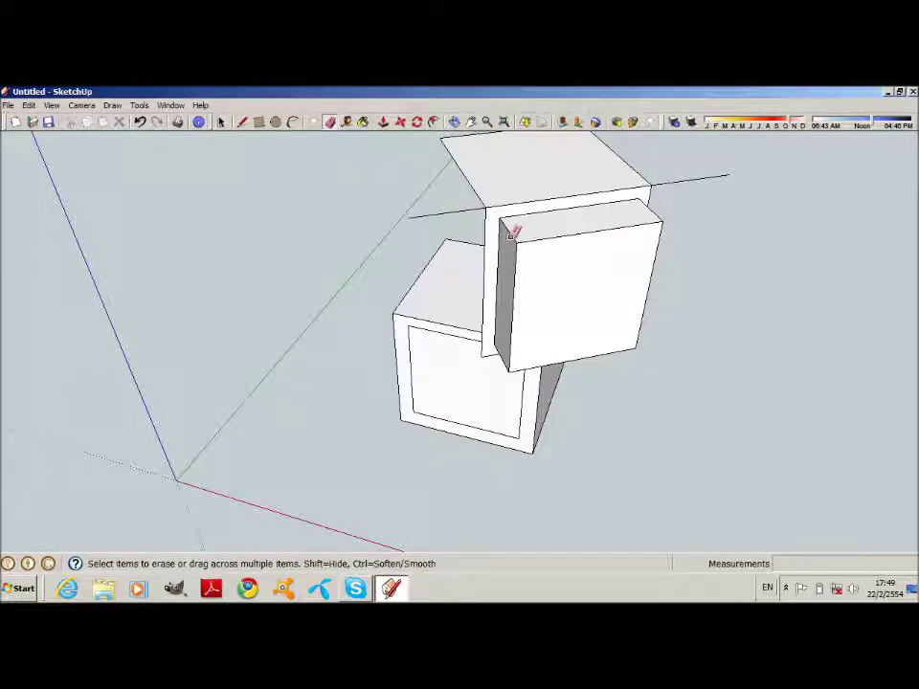
Erase the upper box's side faces and vertical edges, leaving the top and a side panel.
left_click(514, 232)
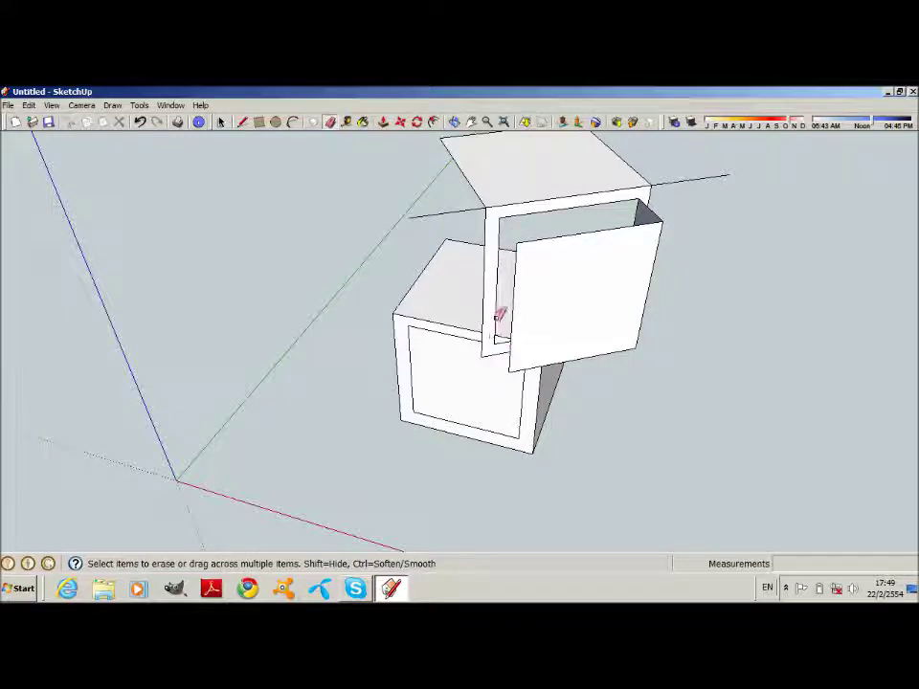
left_click(497, 308)
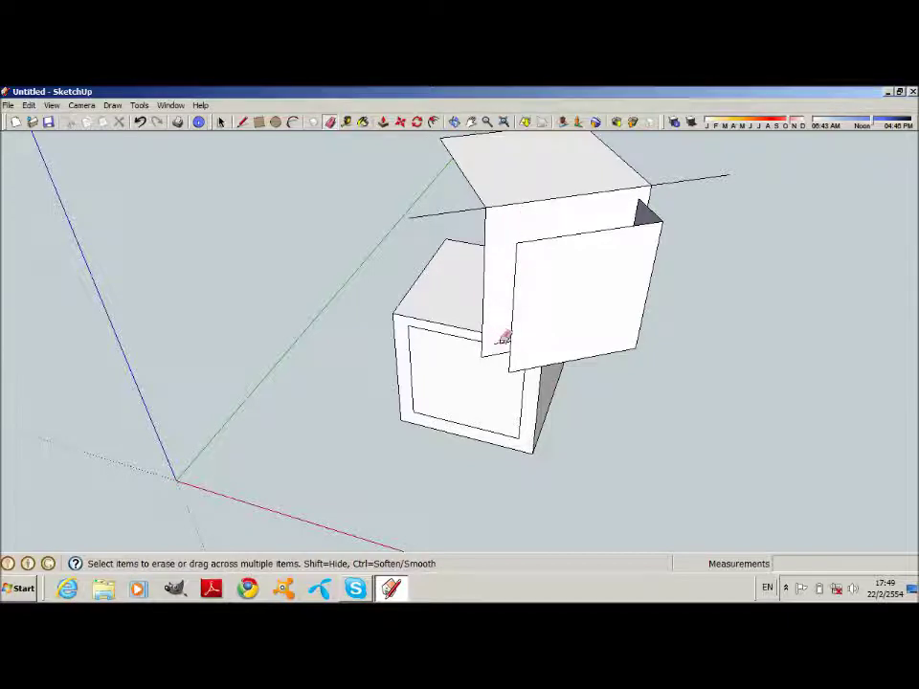
left_click(485, 295)
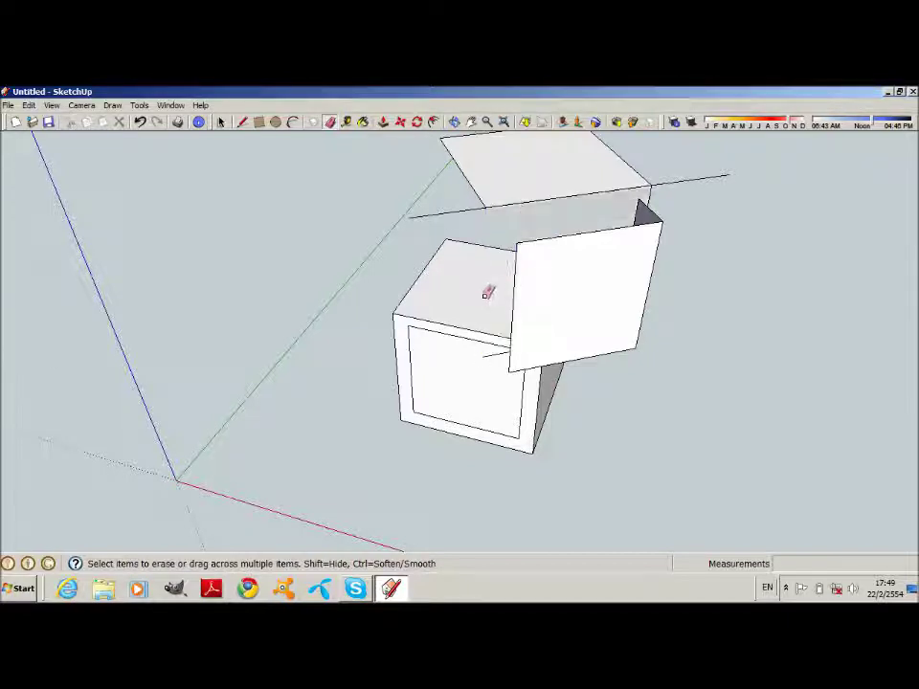
left_click(652, 212)
middle_click_drag(641, 209, 560, 308)
Draw a vertical edge from the lower box's corner up to the top panel.
key("l")
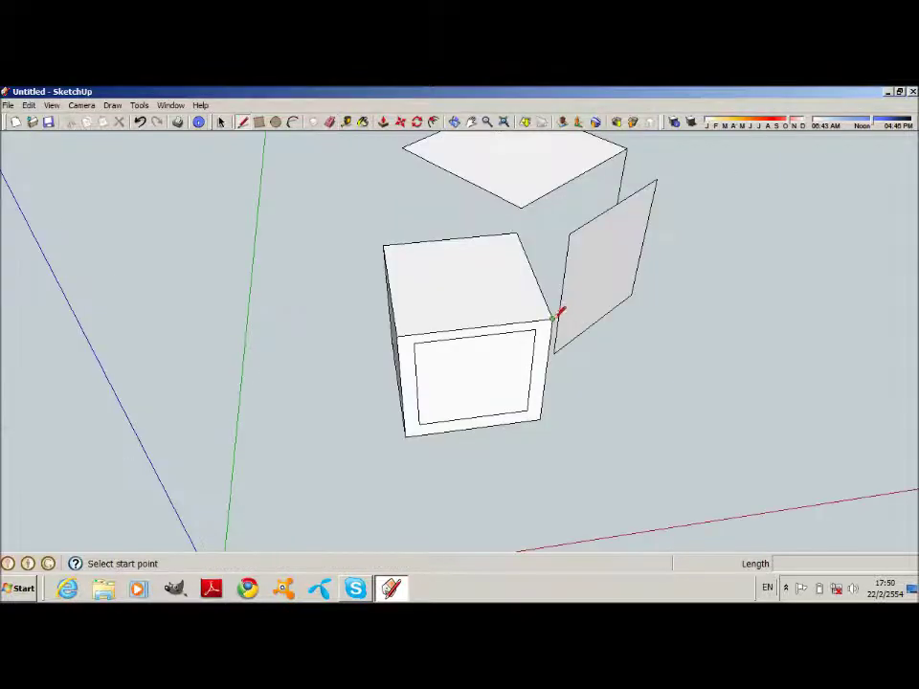
left_click(553, 317)
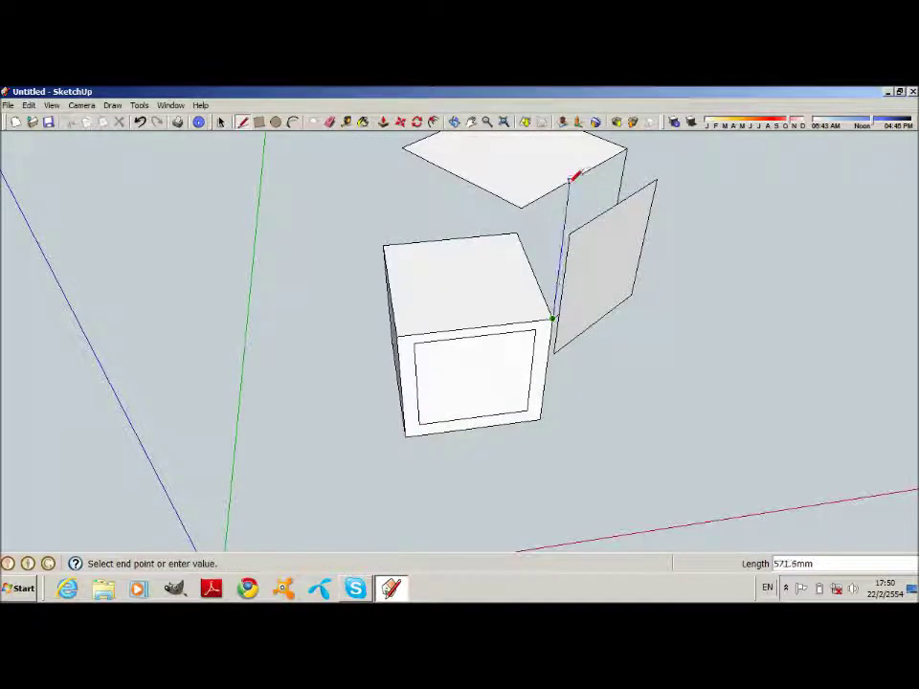
left_click(569, 180)
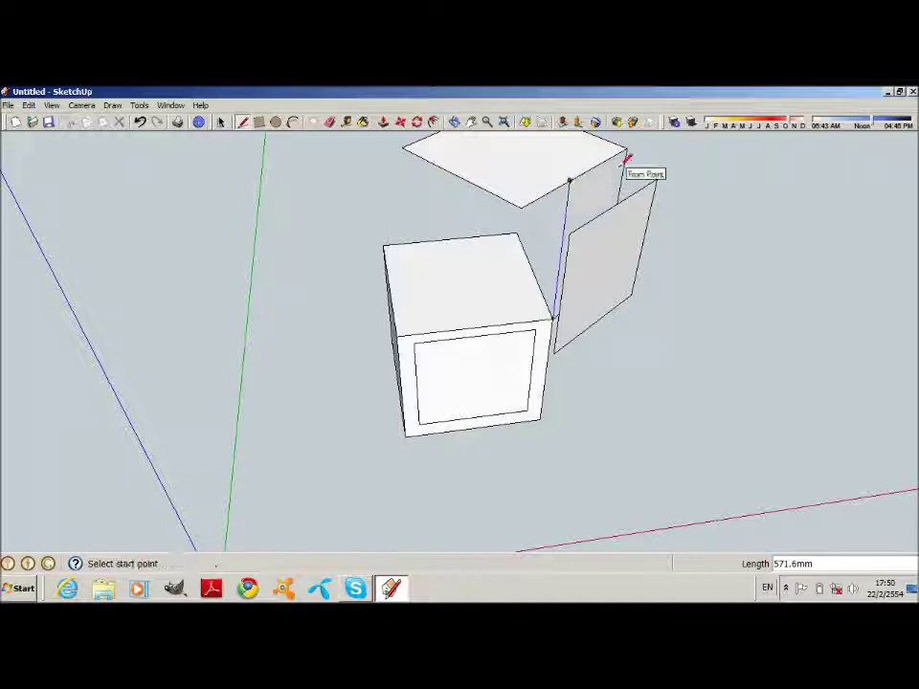
Draw a line along the top panel and an arc bulging about 30 mm across its front.
left_click(570, 180)
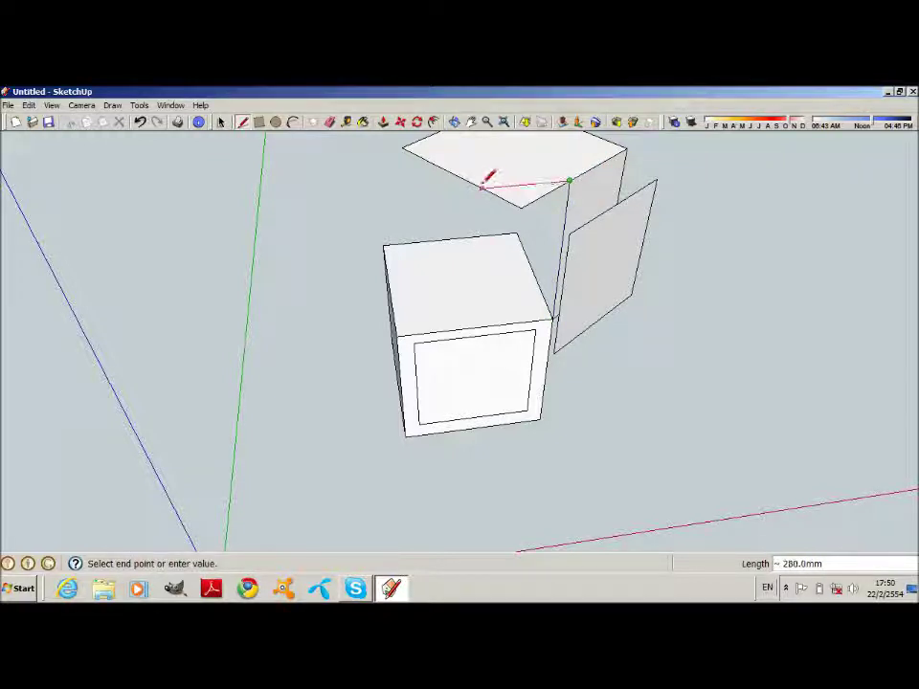
left_click(483, 187)
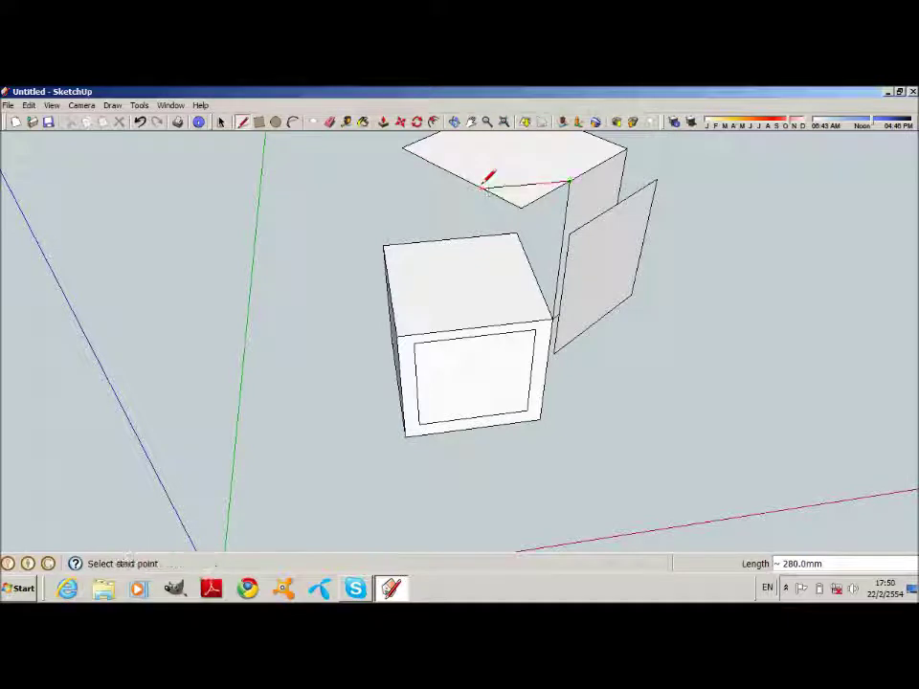
left_click(571, 179)
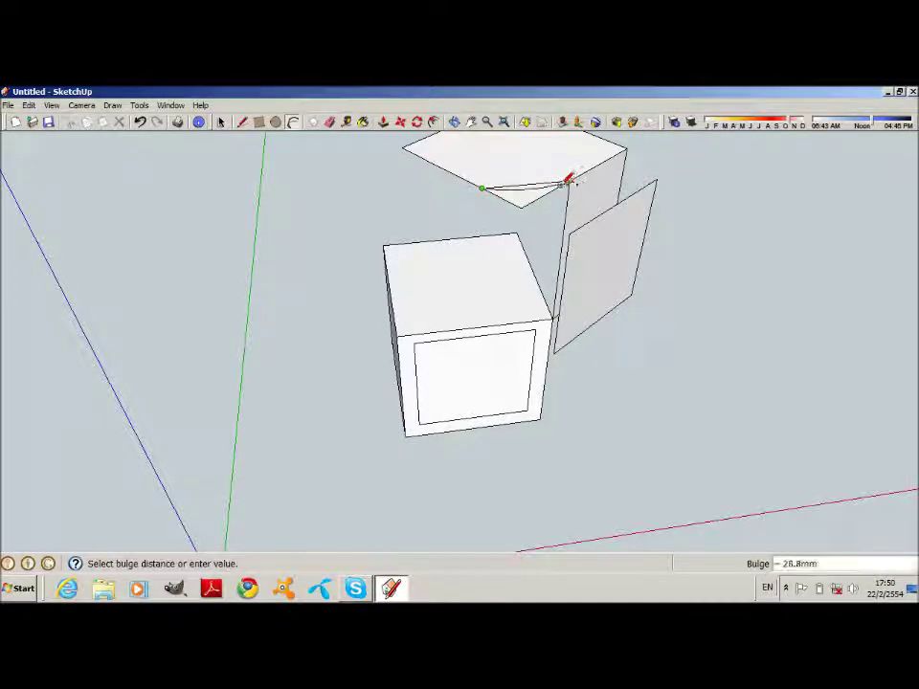
left_click(568, 181)
Push/pull the rounded top panel down to the lower box, forming a curved-front block.
key("e")
scroll(534, 199, "down", 2)
key("p")
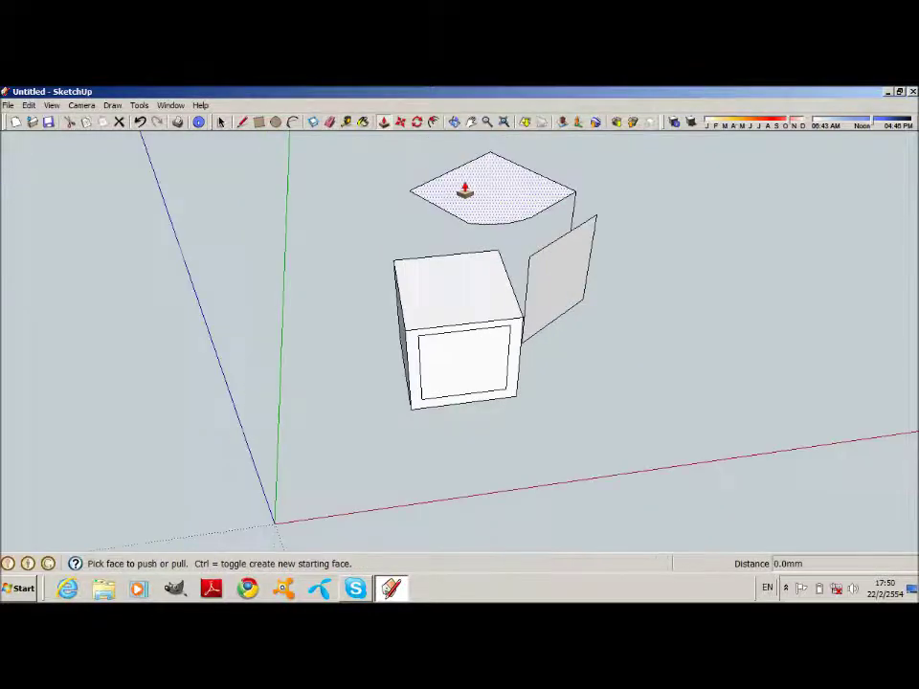
left_click_drag(465, 189, 451, 322)
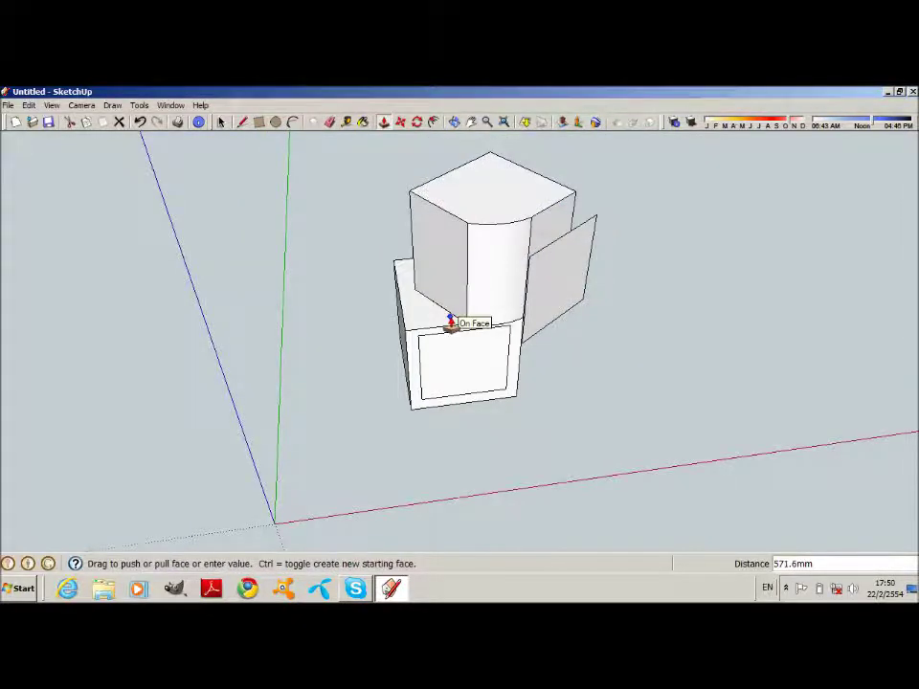
scroll(451, 323, "up", 2)
key("l")
left_click(420, 195)
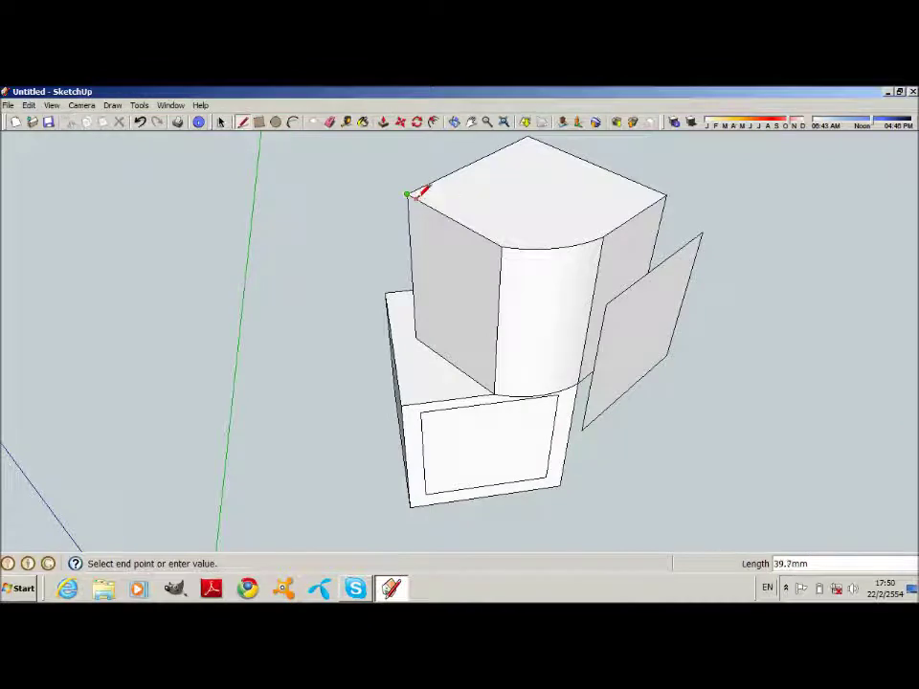
key("Escape")
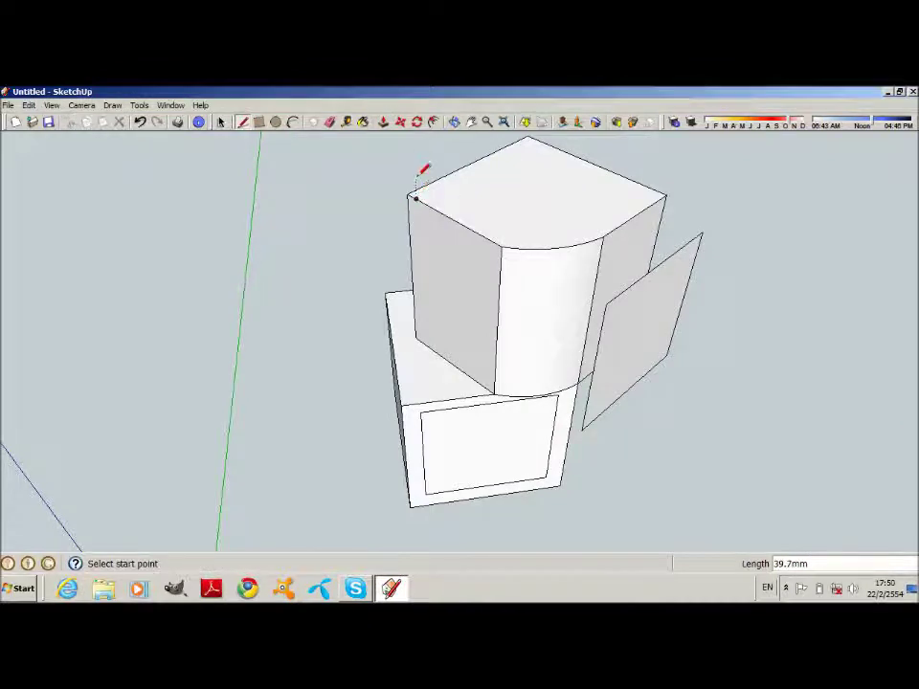
Pull the thin side panel out about 650 mm into a box beside it.
key("p")
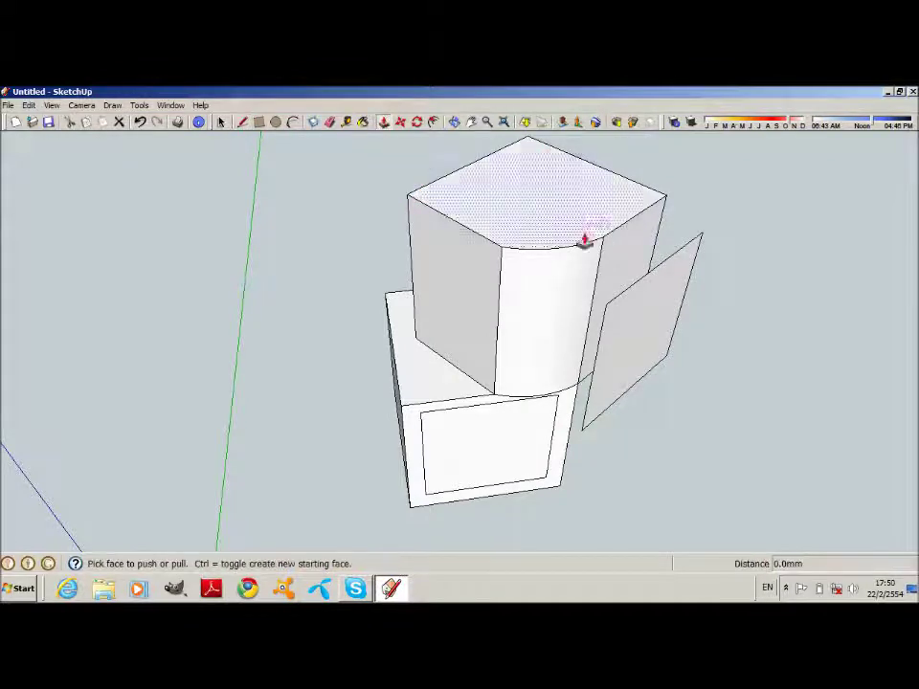
left_click_drag(636, 320, 548, 281)
left_click_drag(460, 229, 425, 212)
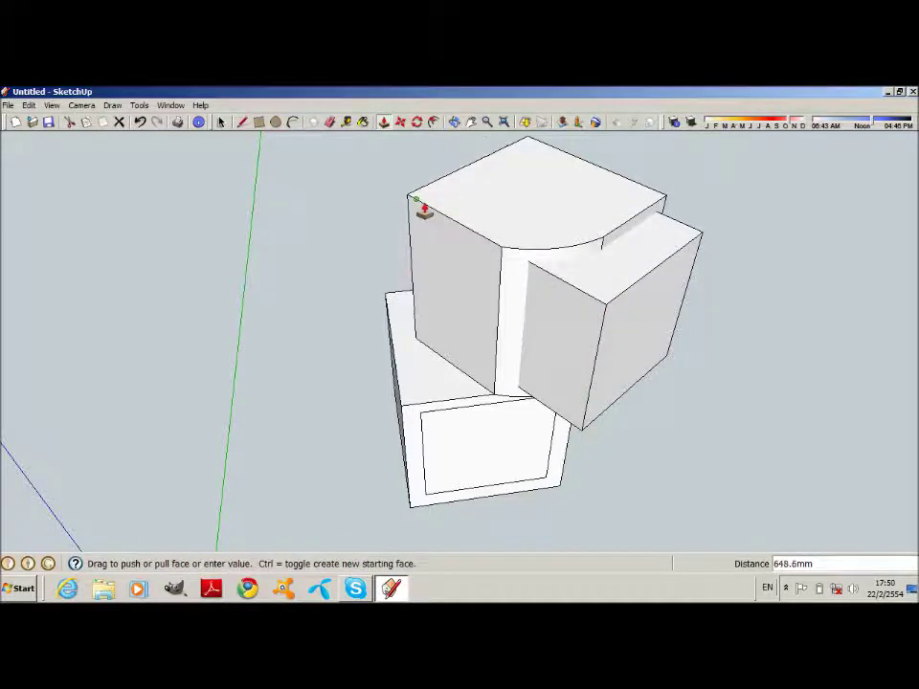
middle_click_drag(424, 211, 428, 297)
Draw a vertical edge and two lines closing a triangular face across the upper block, then orbit to inspect it.
key("l")
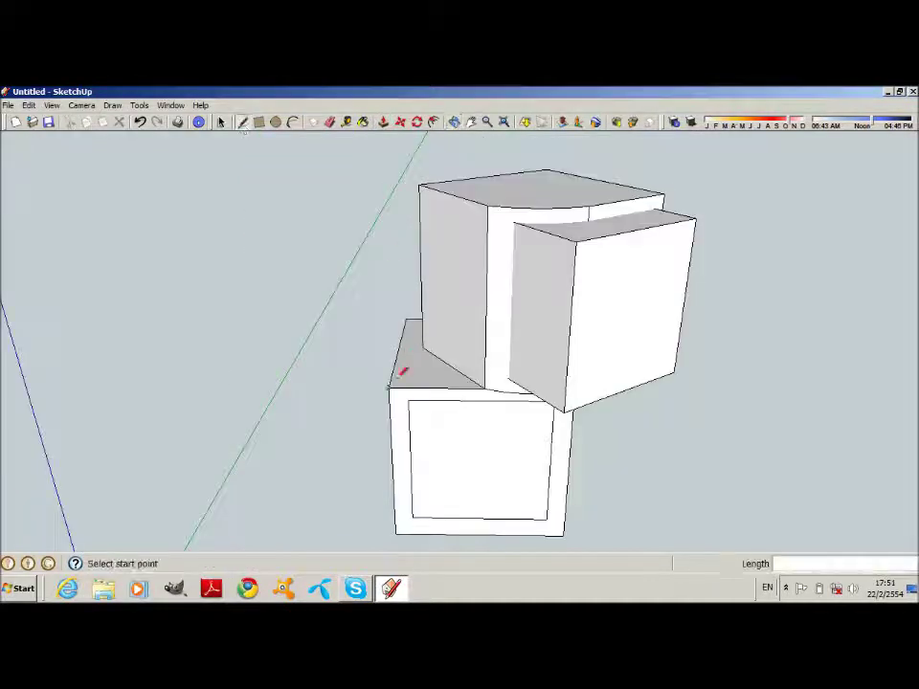
left_click(388, 387)
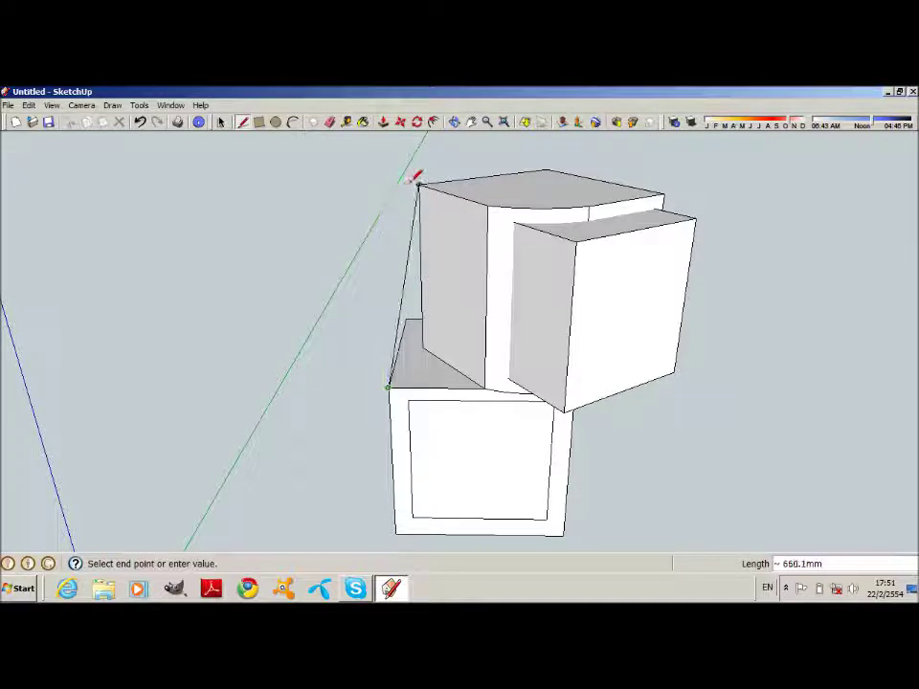
left_click(381, 203)
scroll(386, 197, "down", 1)
left_click(345, 256)
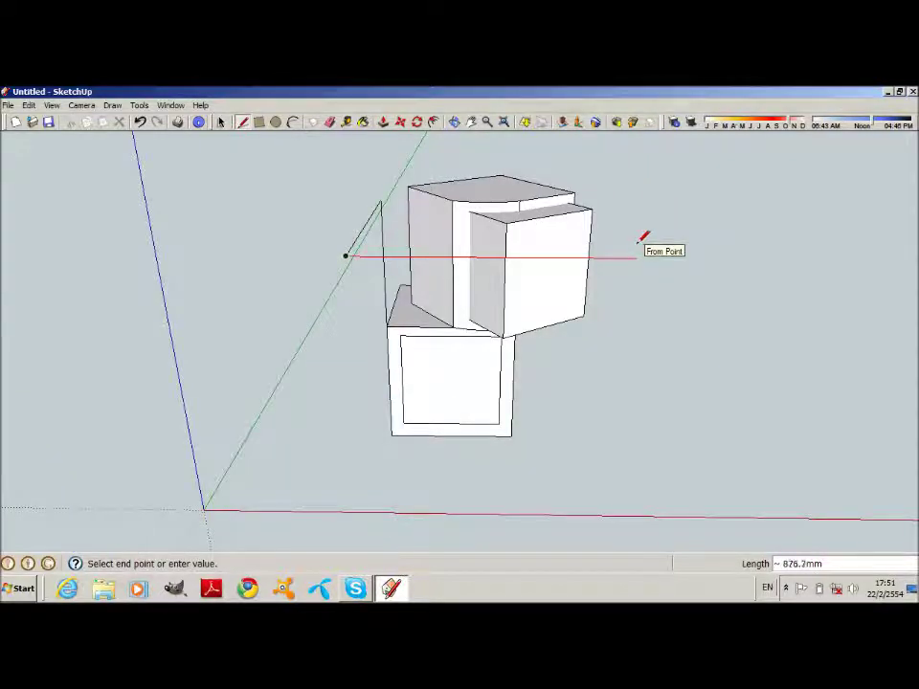
left_click(609, 257)
left_click(381, 201)
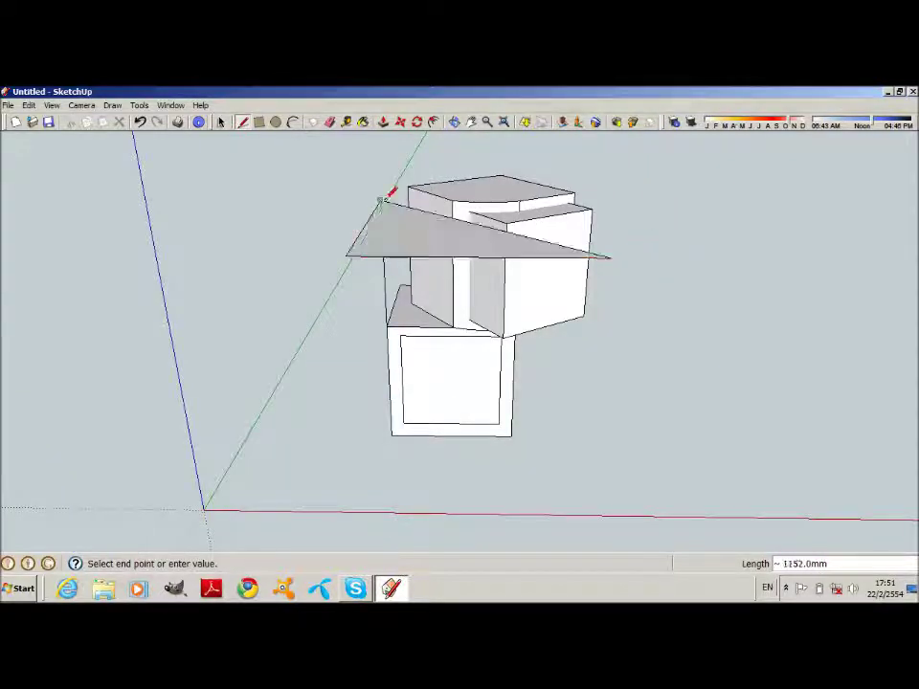
left_click(330, 188)
key("o")
mouse_move(422, 182)
left_mouse_down()
mouse_move(422, 232)
mouse_move(466, 264)
mouse_move(595, 272)
mouse_move(608, 223)
mouse_move(453, 293)
mouse_move(481, 438)
left_mouse_up()
Erase the triangle's face and its lower edge.
key("e")
left_click(482, 439)
left_click(542, 431)
Move the drawing axes to the upper box's corner, red along the edge and green pointing up.
left_click(140, 105)
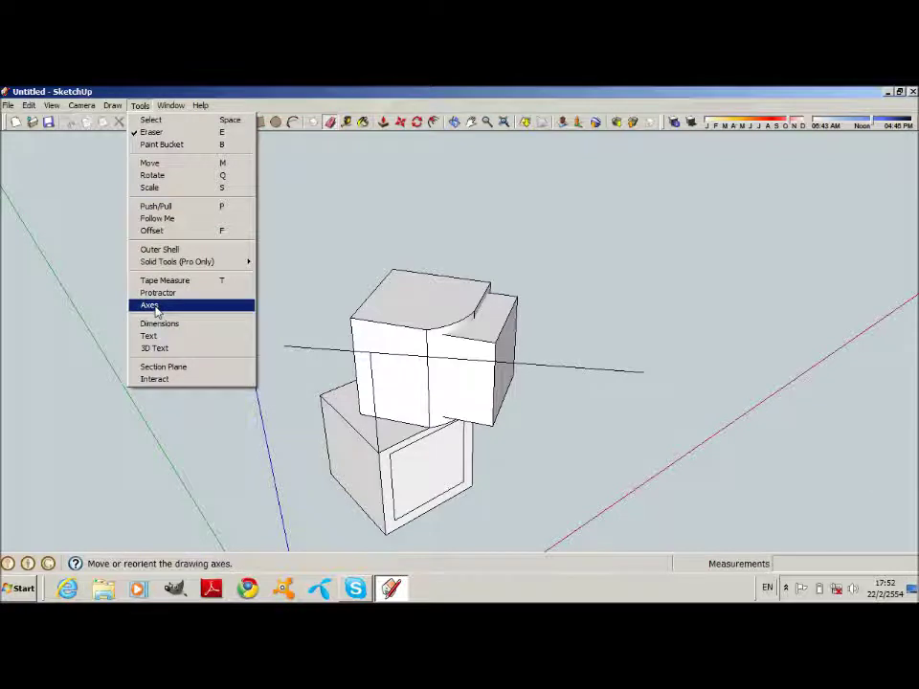
left_click(150, 306)
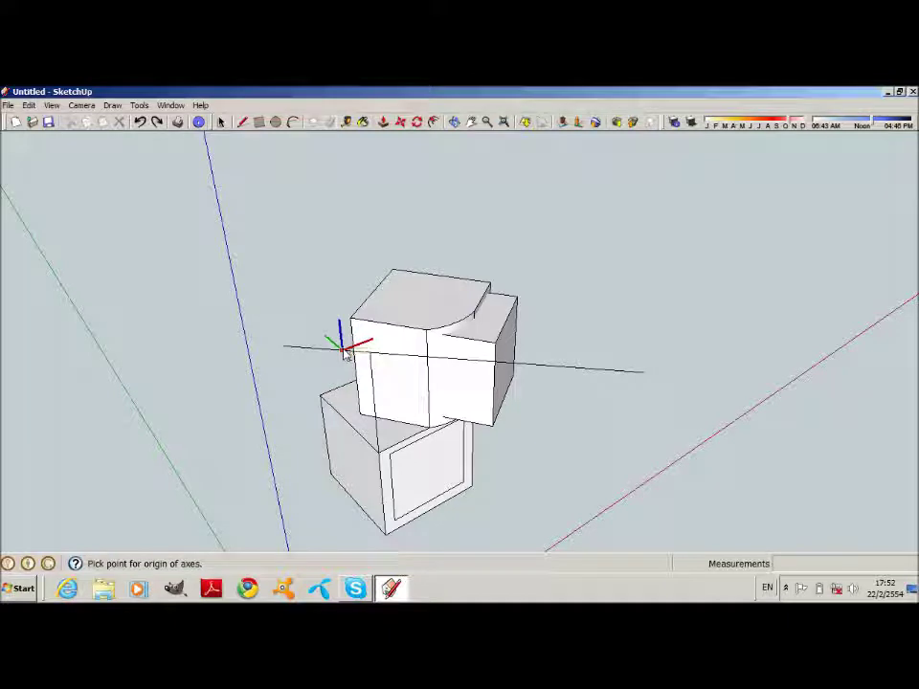
left_click(343, 350)
left_click(388, 357)
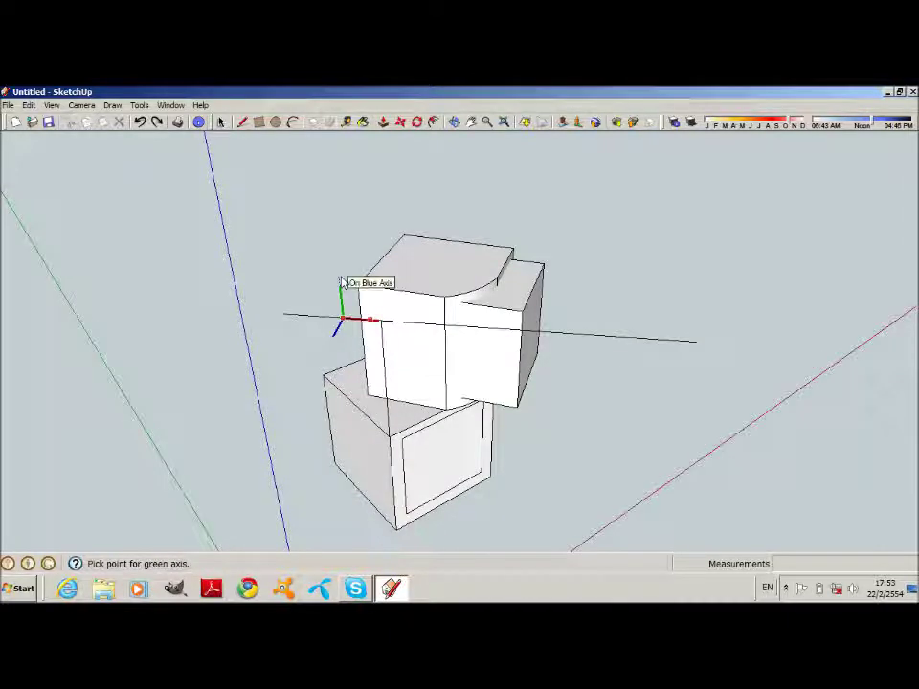
left_click(342, 283)
Draw a roughly 462 mm square face upright from the axes origin above the upper box.
key("e")
mouse_move(393, 198)
middle_mouse_down()
mouse_move(463, 334)
mouse_move(499, 275)
middle_mouse_up()
key("r")
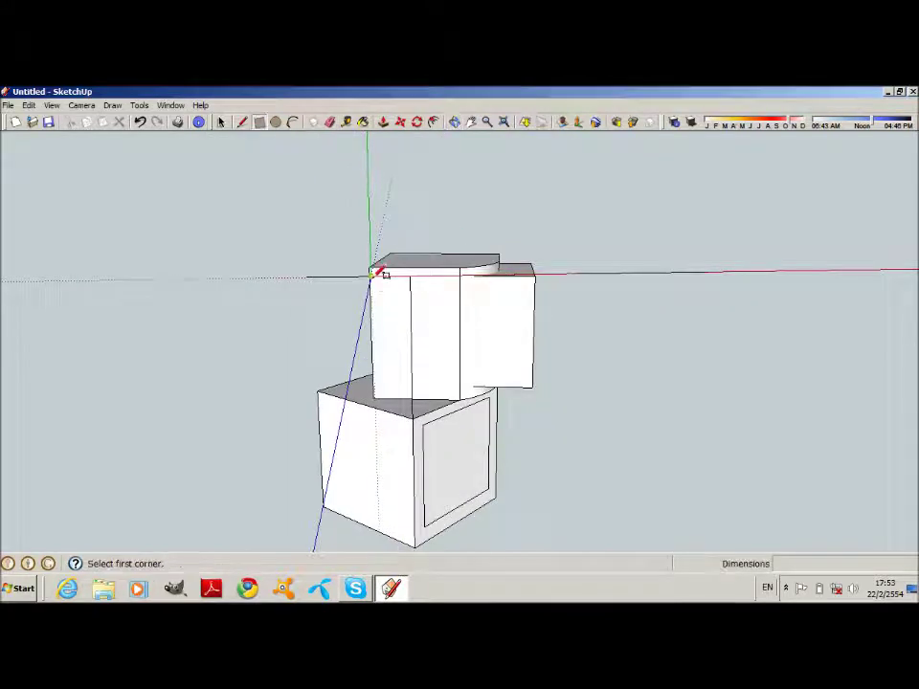
left_click(372, 275)
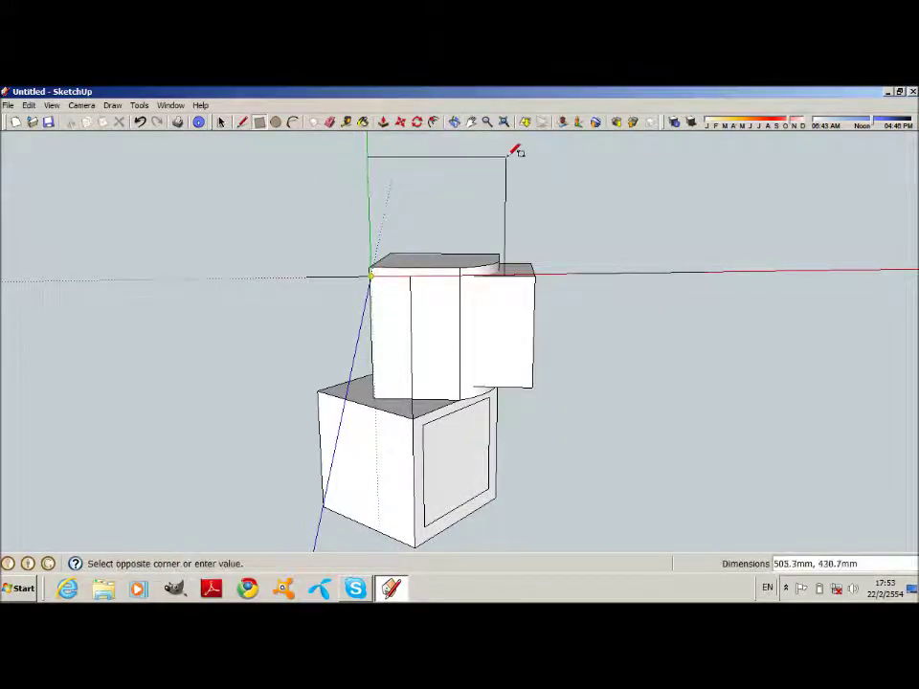
middle_click_drag(495, 144, 503, 154)
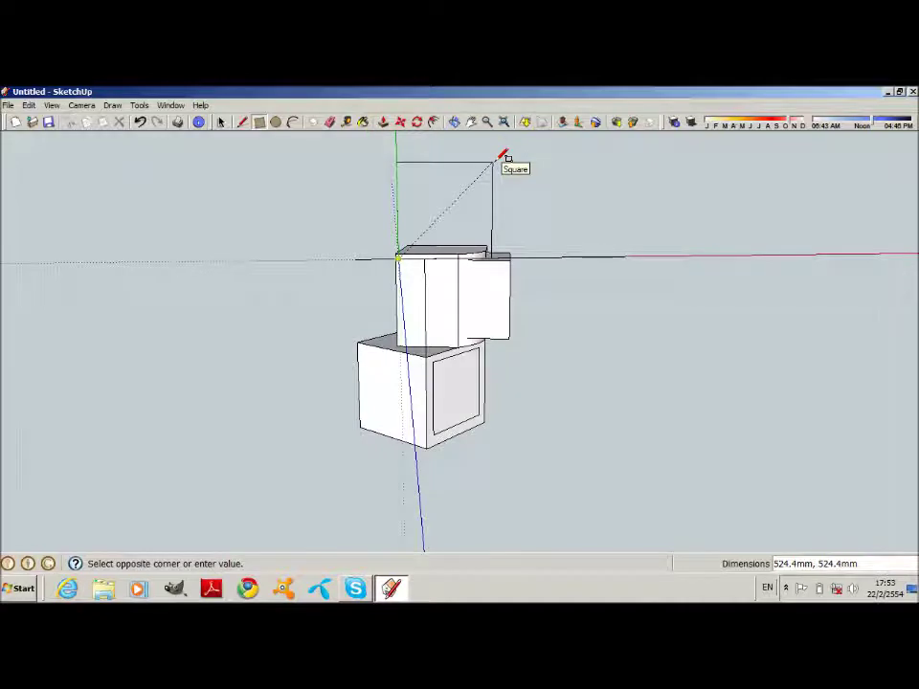
left_click(504, 155)
scroll(504, 155, "up", 3)
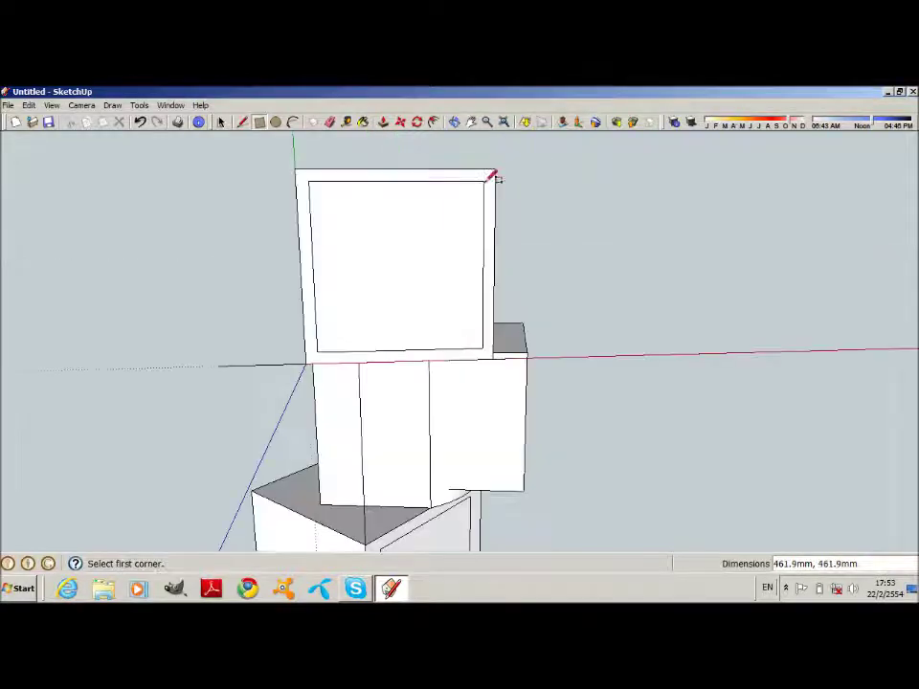
Push/Pull the square face out into a new block.
left_click(383, 122)
left_click_drag(384, 235, 386, 245)
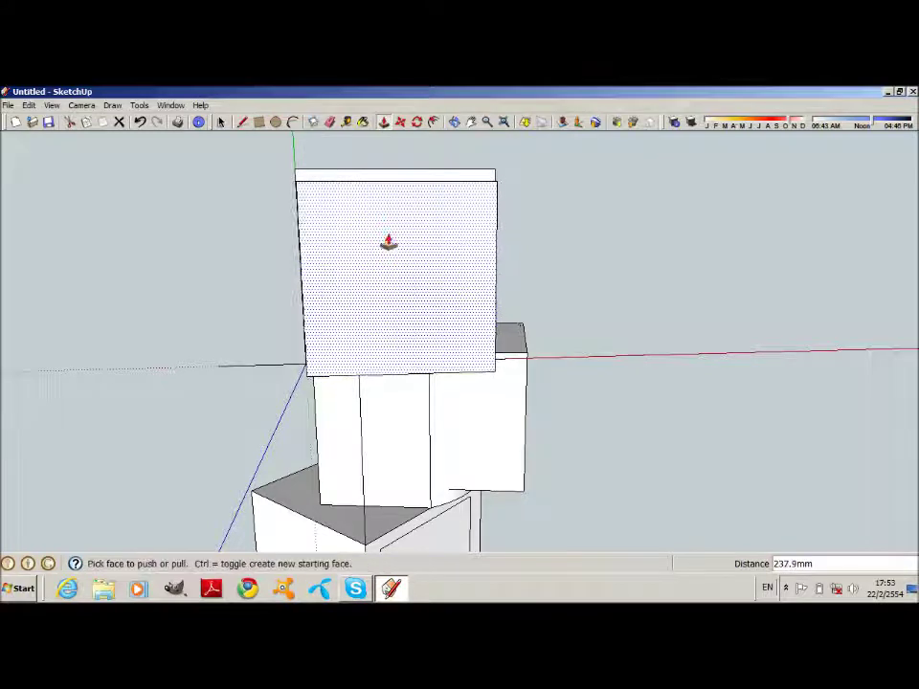
left_click(454, 125)
mouse_move(427, 172)
left_mouse_down()
mouse_move(412, 374)
mouse_move(406, 287)
left_mouse_up()
Place the axes at the new block's top corner, red along its edge, green up, and start a rectangle there.
left_click(138, 106)
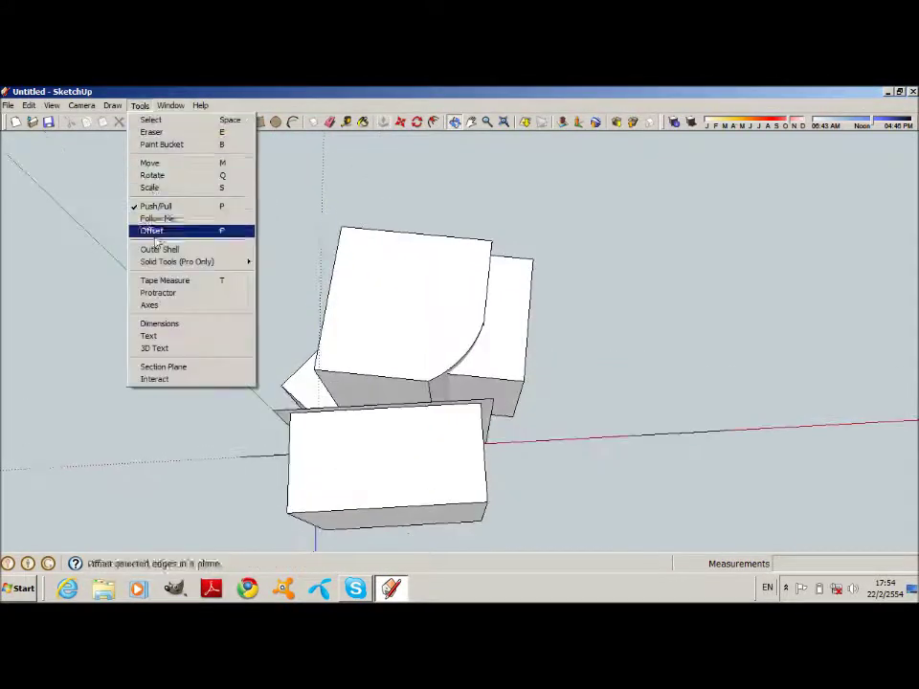
left_click(153, 305)
left_click(273, 411)
left_click(301, 411)
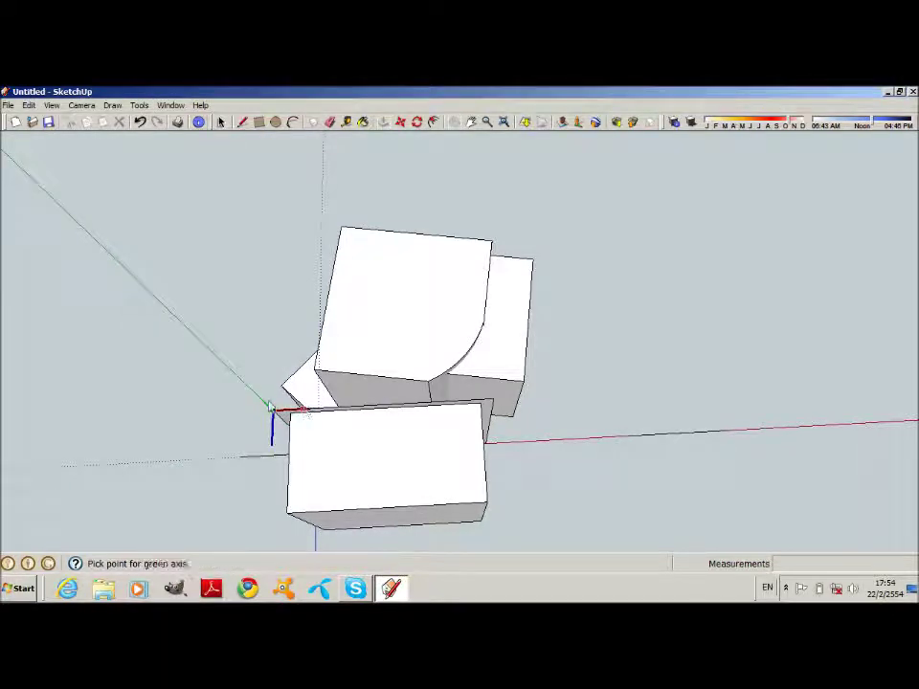
left_click(278, 378)
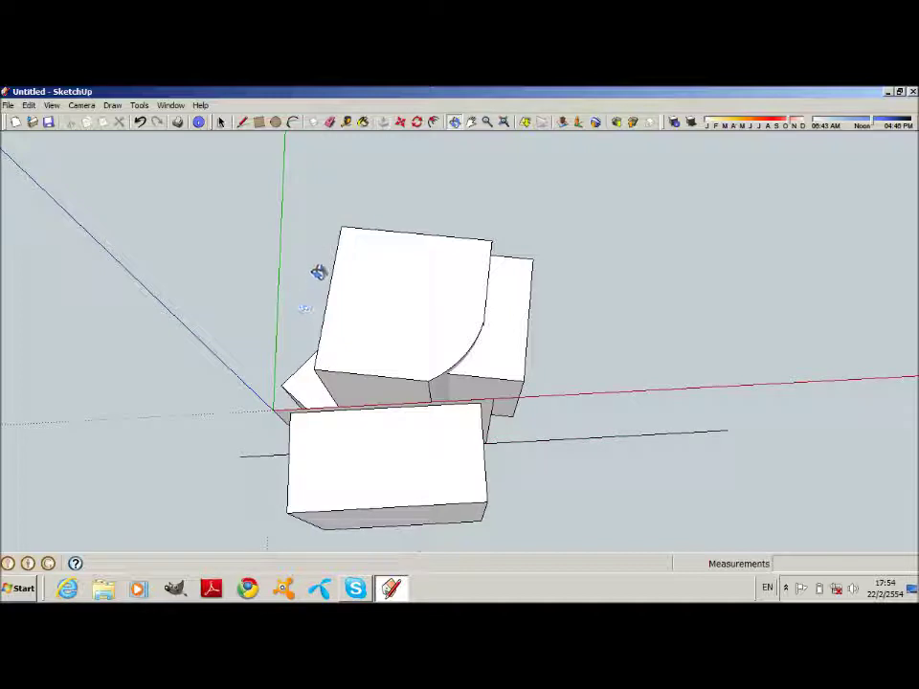
left_click(259, 122)
left_click(275, 410)
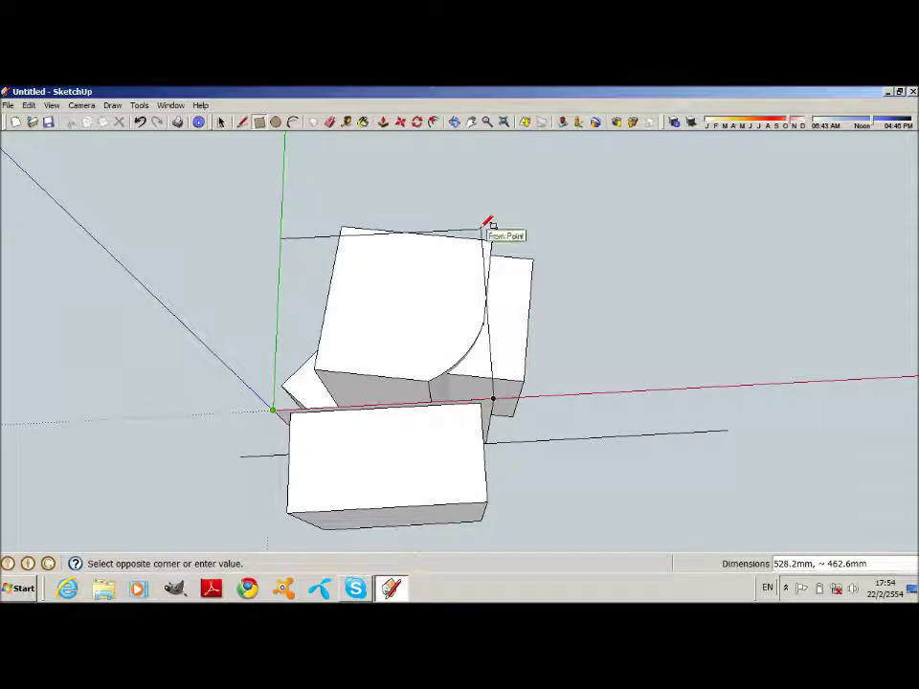
Finish the roughly 528 by 462 mm rectangle face and erase the lower block's extra edges.
left_click(481, 208)
key("e")
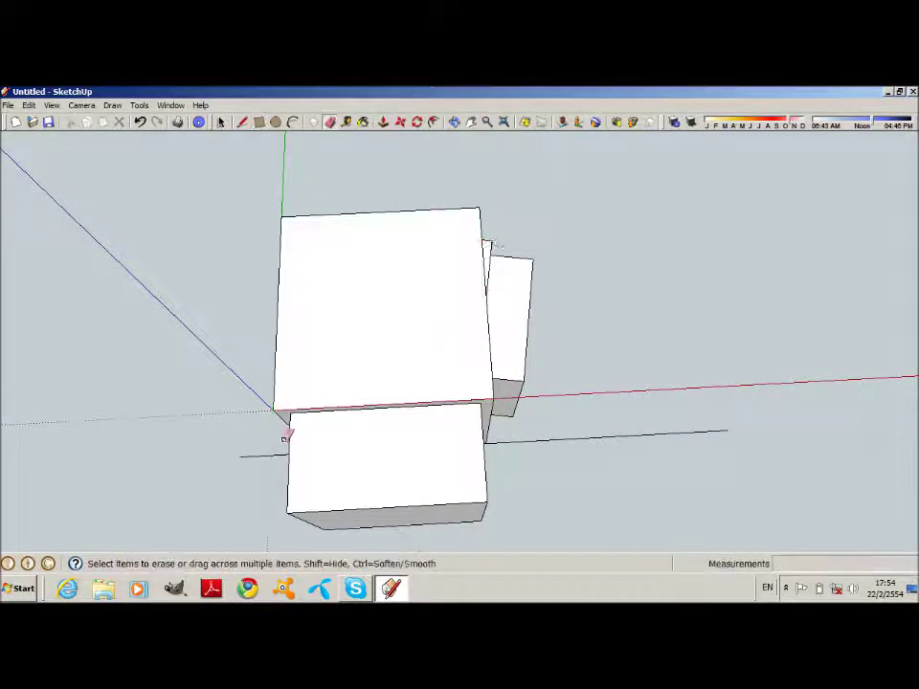
left_click(286, 449)
mouse_move(279, 451)
left_mouse_down()
mouse_move(488, 454)
mouse_move(472, 451)
left_mouse_up()
Reset the drawing axes to their default position.
key("l")
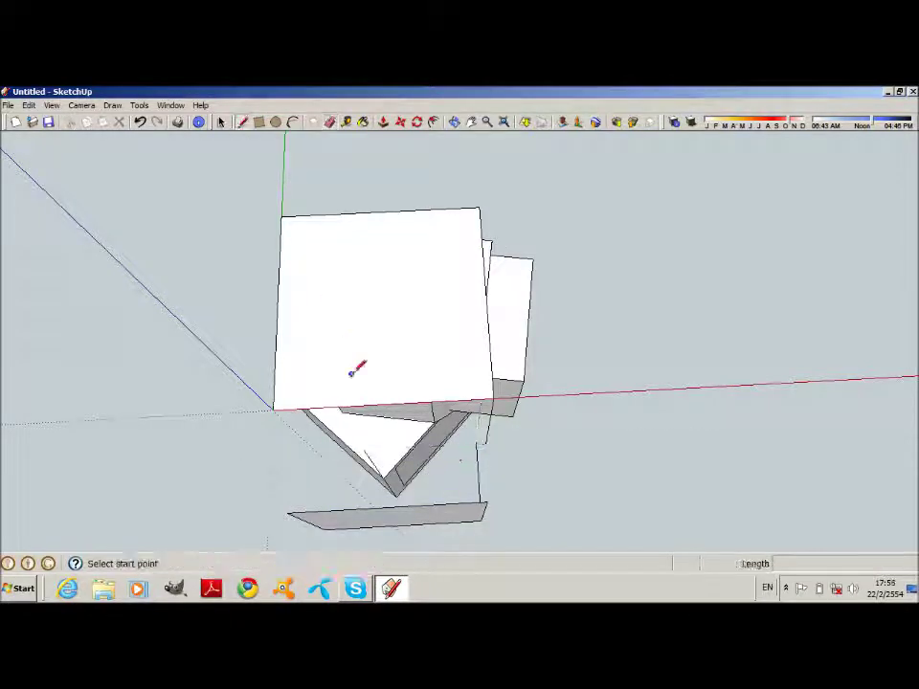
left_click(364, 450)
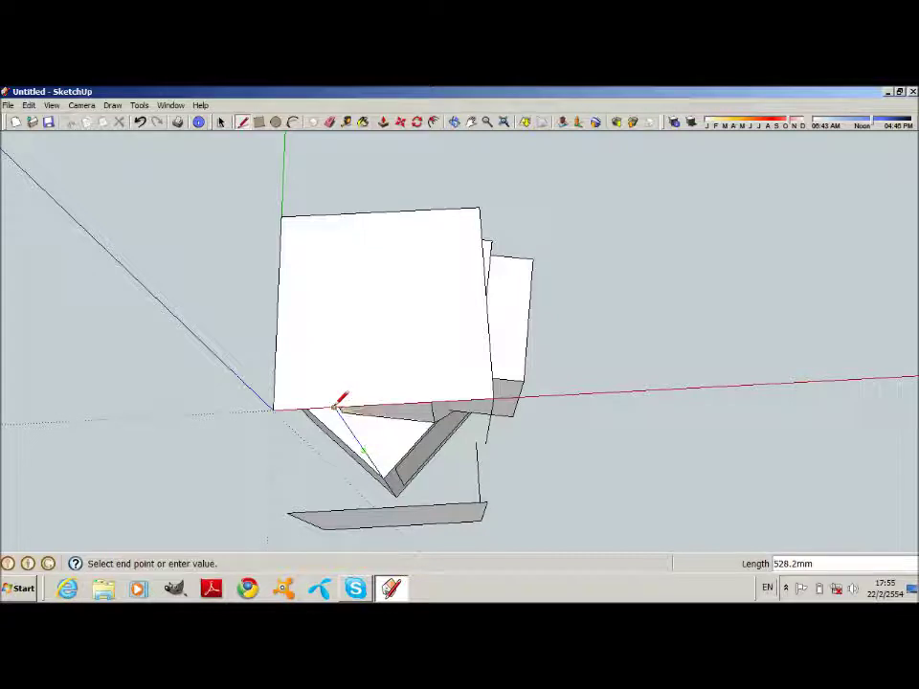
key("Escape")
right_click(129, 272)
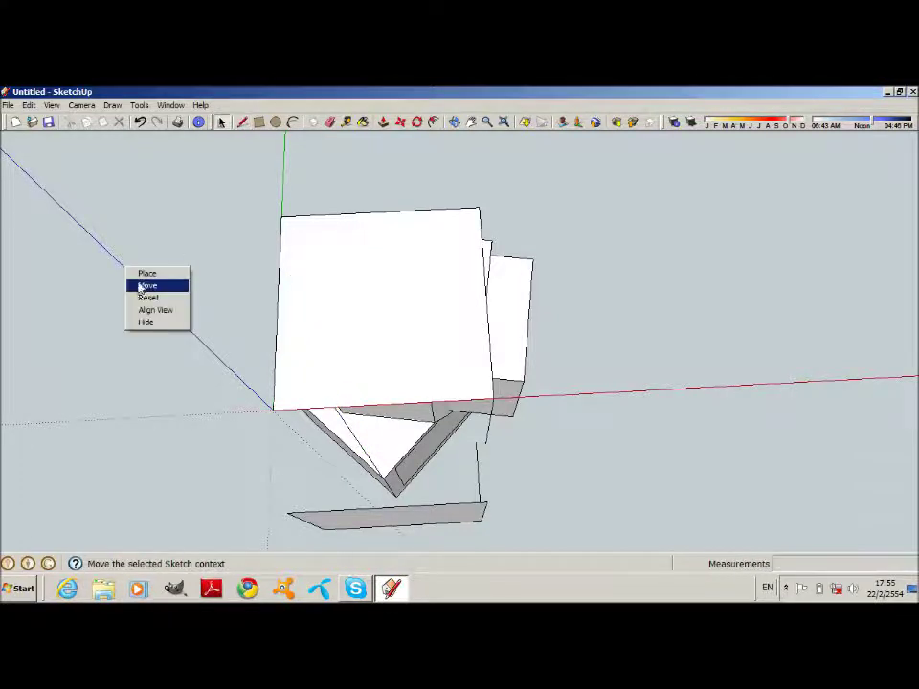
left_click(141, 299)
Draw a diagonal across the face, then a 2-point arc between its ends curving the face's side.
key("l")
left_click(333, 408)
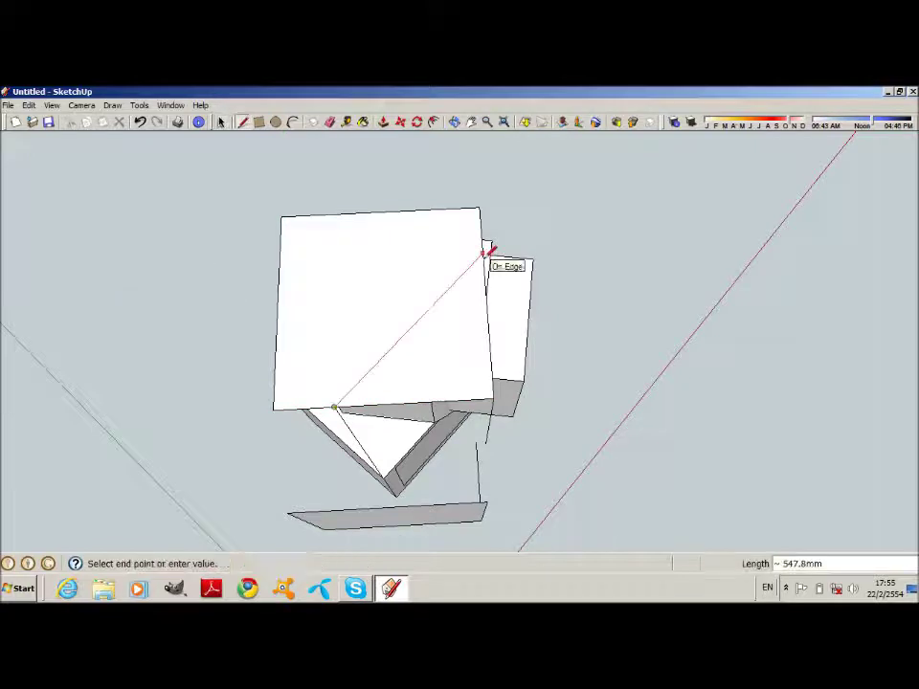
left_click(486, 254)
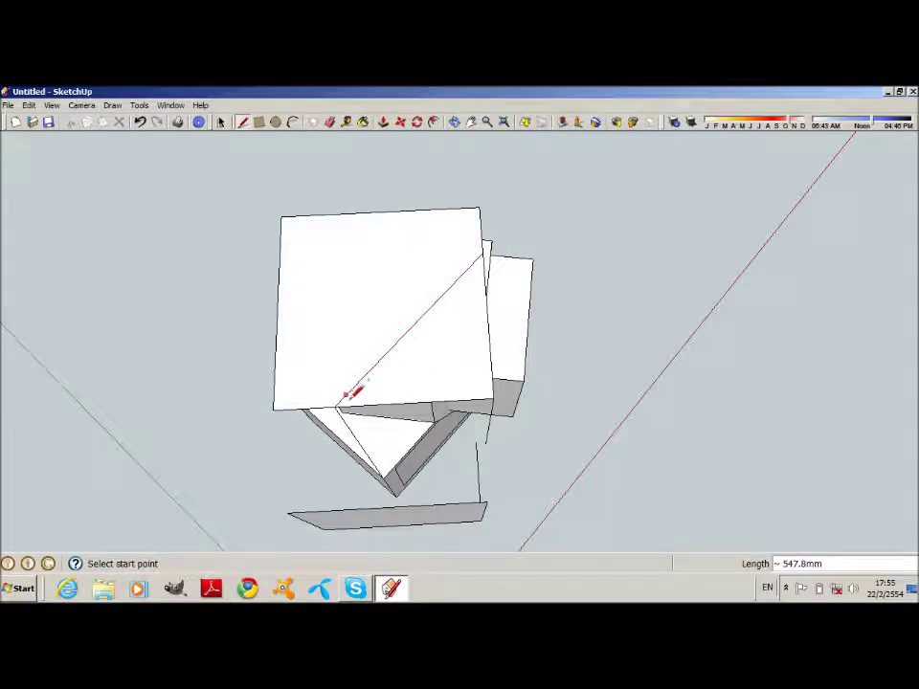
left_click(293, 123)
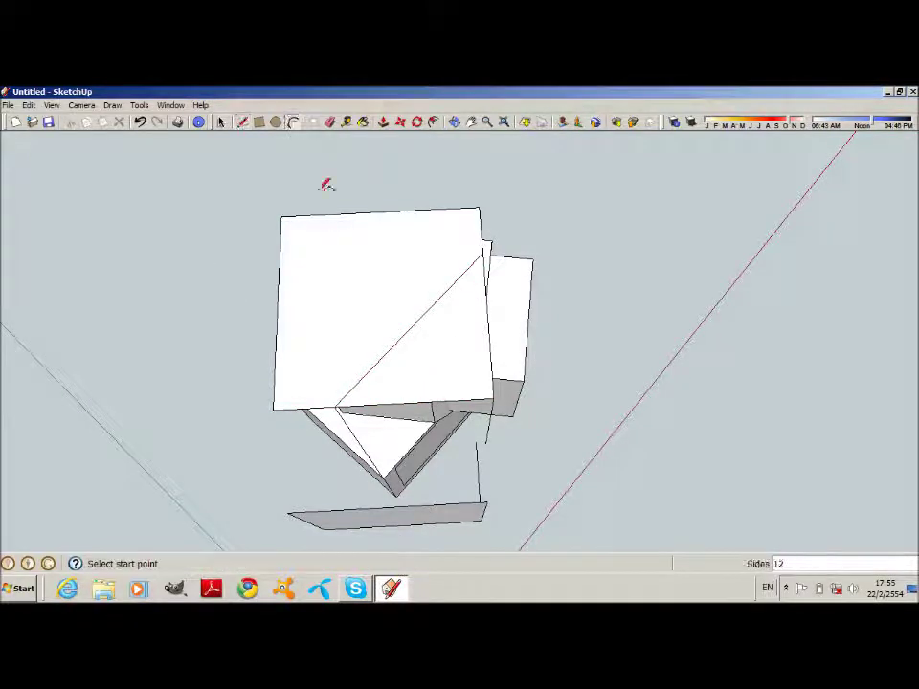
left_click(333, 408)
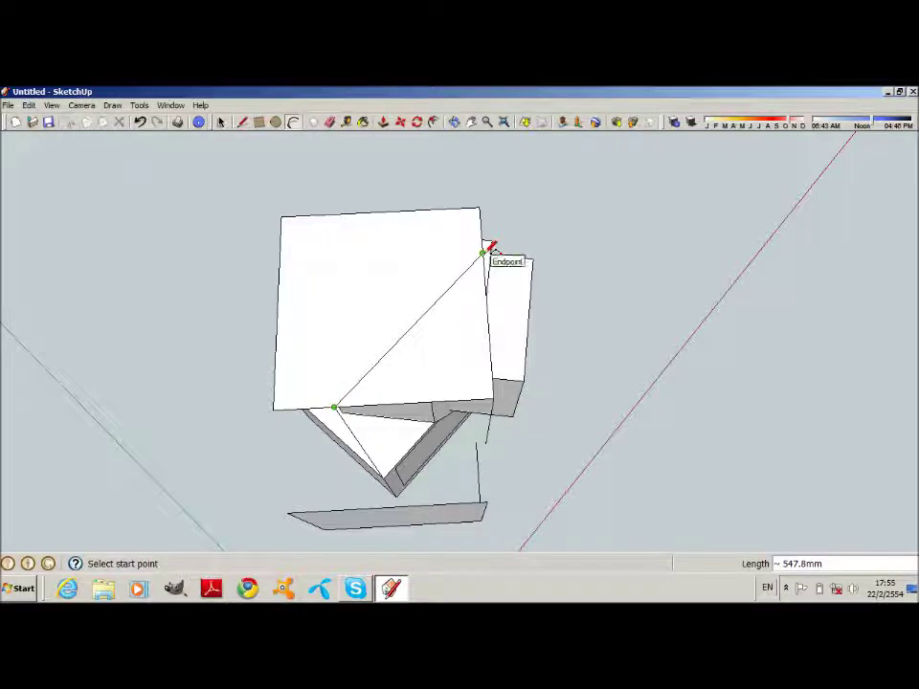
left_click(483, 254)
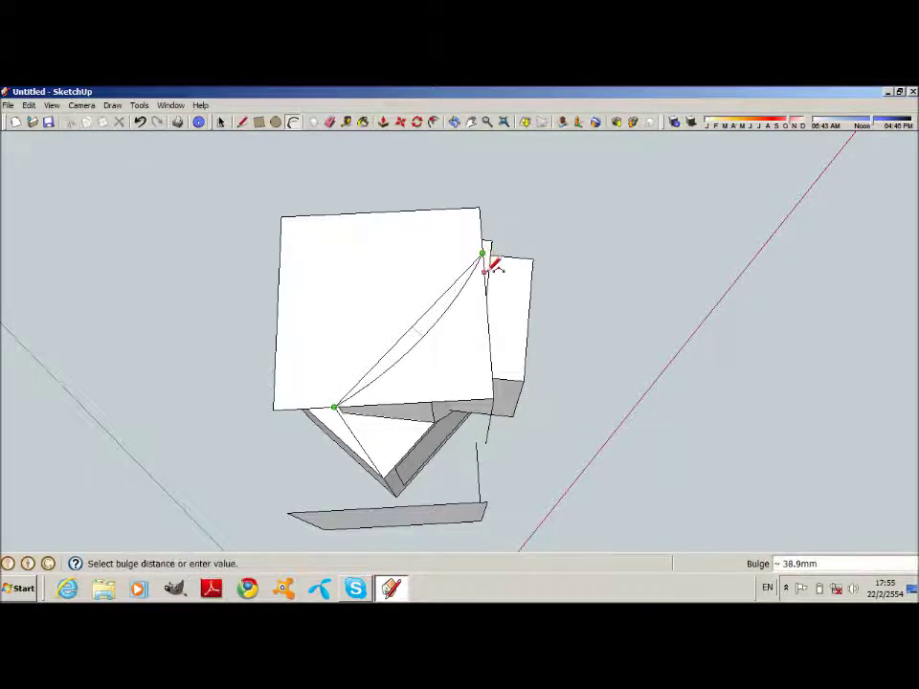
left_click(494, 270)
key("e")
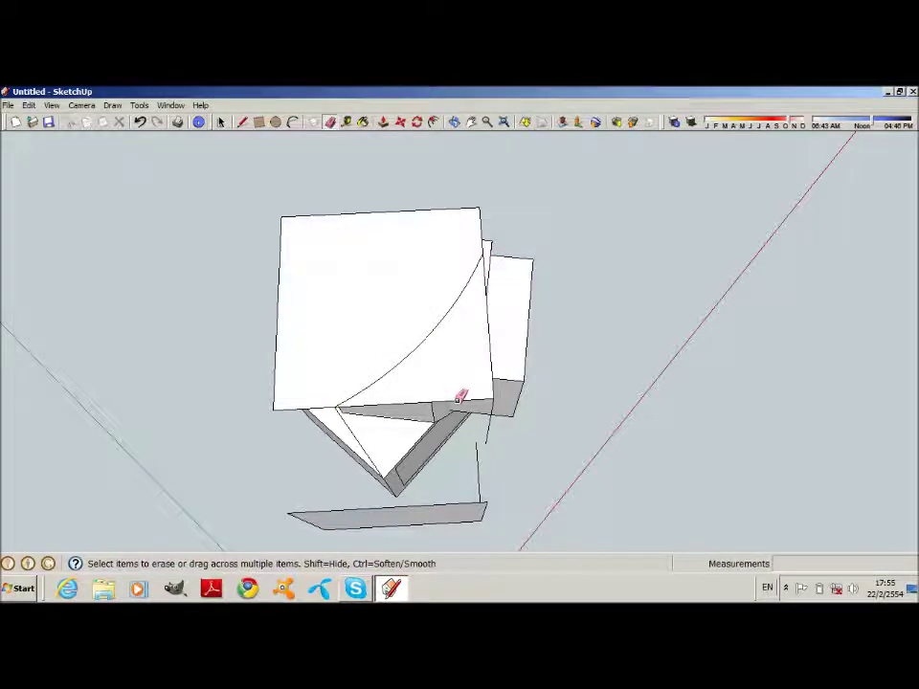
key("o")
left_click_drag(461, 396, 301, 333)
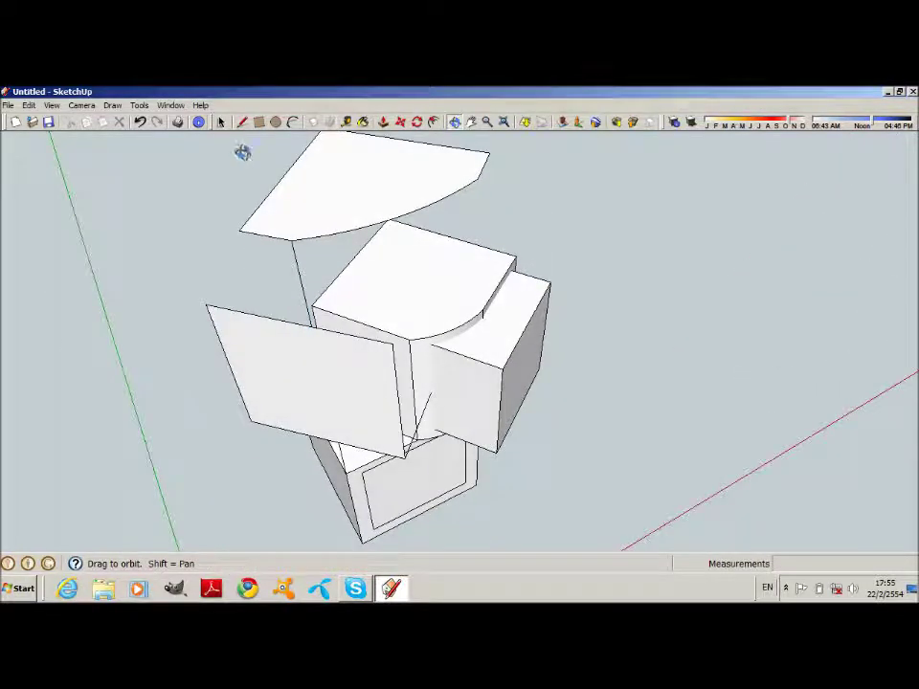
Push/Pull the curved-front face into a tall rounded box.
scroll(287, 383, "down", 3)
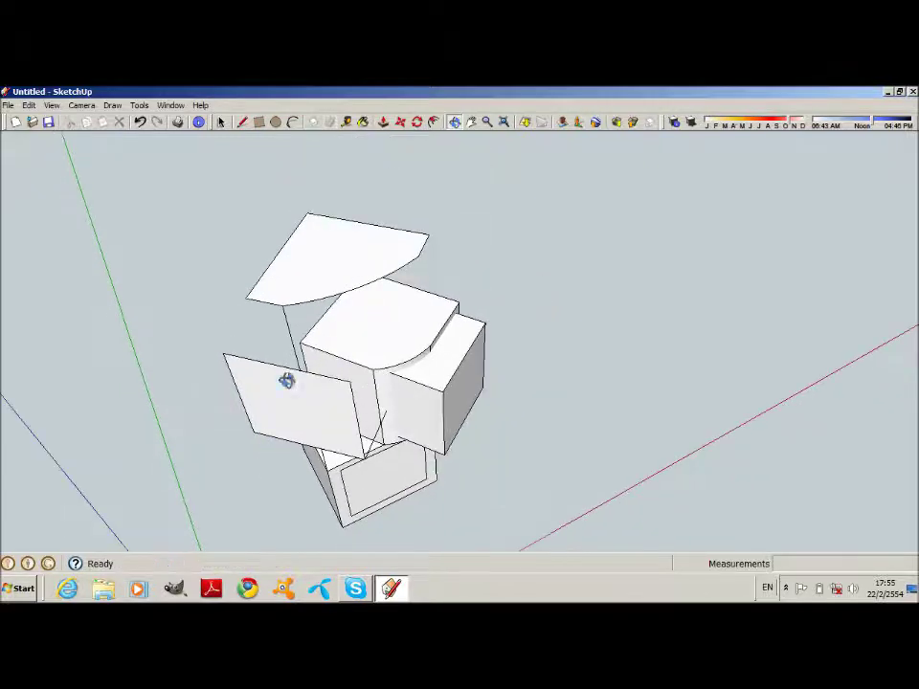
left_click(384, 122)
left_click_drag(366, 259, 438, 334)
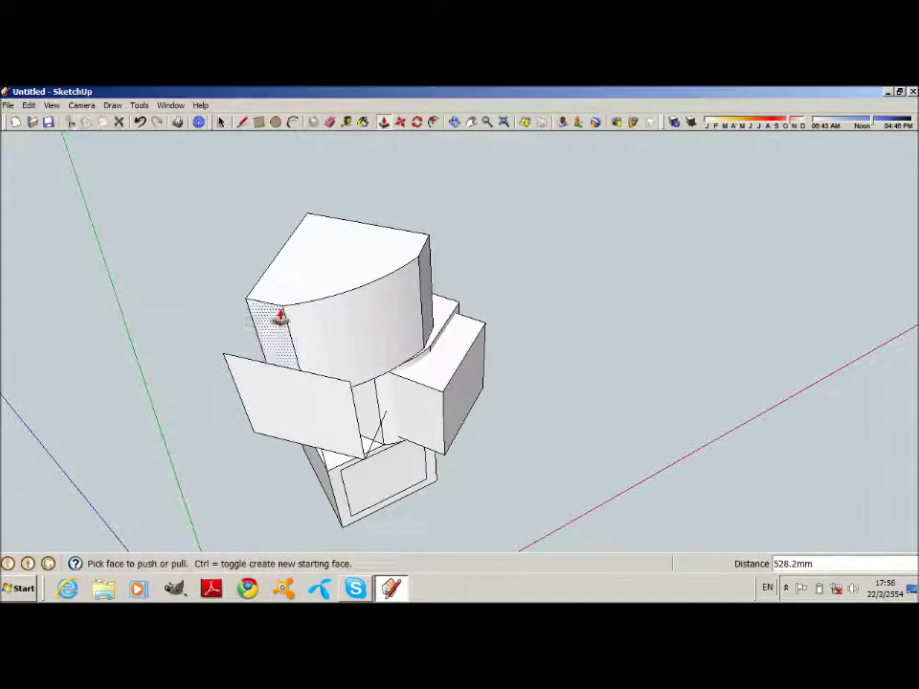
key("l")
left_click(308, 216)
Pull the slanted side panel up to the top corner to make it solid.
key("Escape")
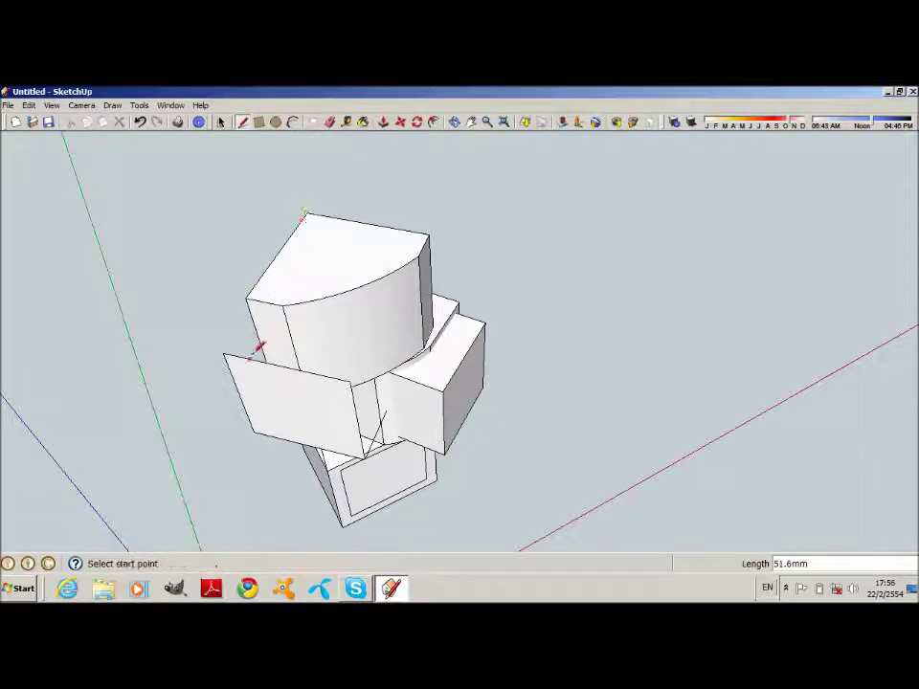
key("p")
mouse_move(277, 382)
left_mouse_down()
mouse_move(277, 298)
mouse_move(305, 225)
left_mouse_up()
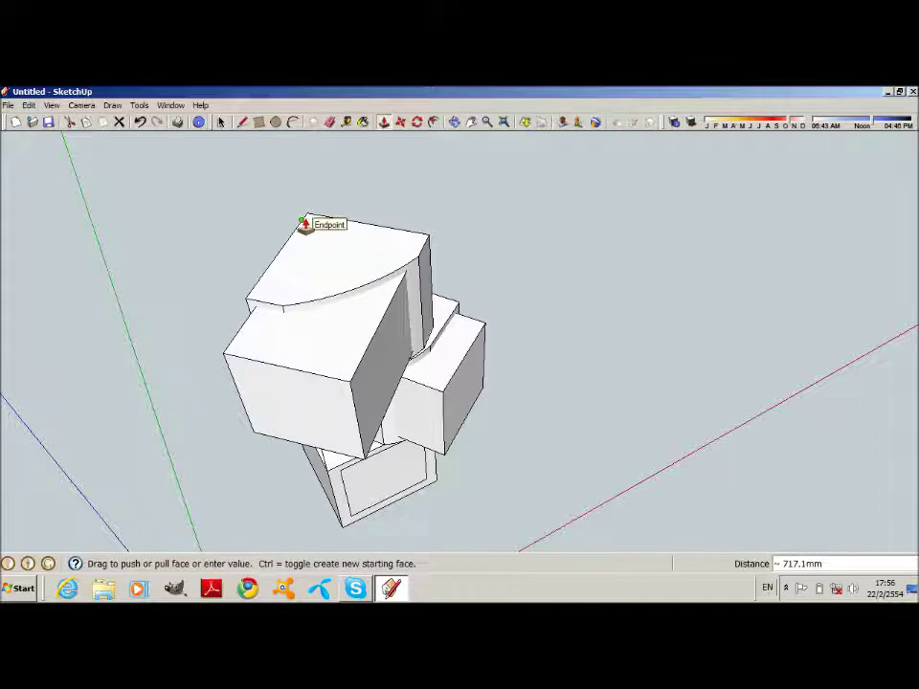
left_click(304, 225)
Select all the stacked boxes with a window selection.
mouse_move(399, 271)
middle_mouse_down()
mouse_move(396, 318)
mouse_move(404, 265)
mouse_move(384, 250)
mouse_move(323, 153)
middle_mouse_up()
key("space")
scroll(300, 207, "down", 3)
left_click_drag(300, 207, 503, 451)
Intersect the selected boxes with the model, then erase the top and side boxes' curved front edges.
right_click(385, 329)
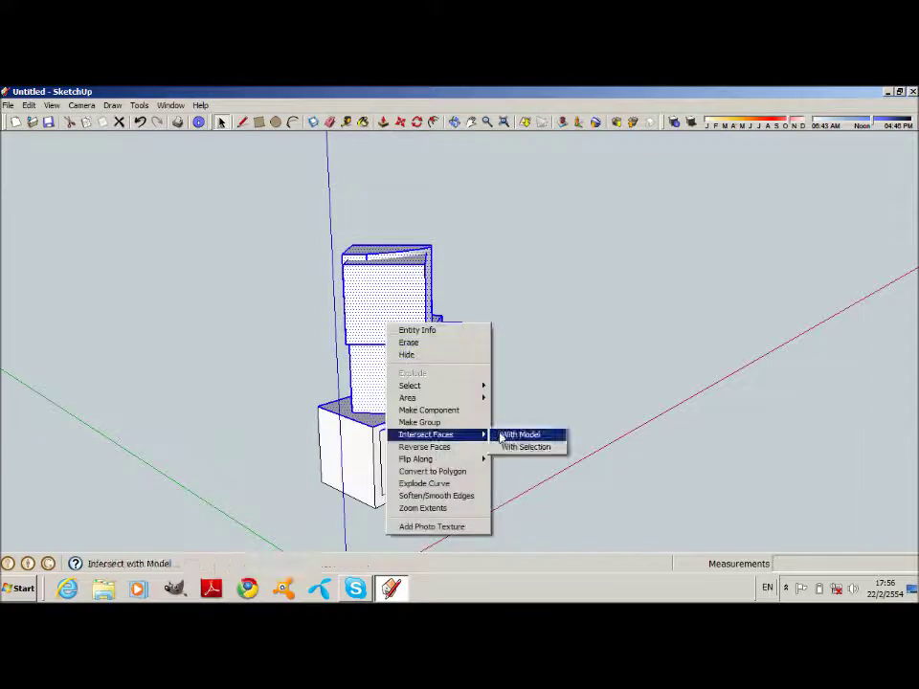
left_click(523, 435)
key("e")
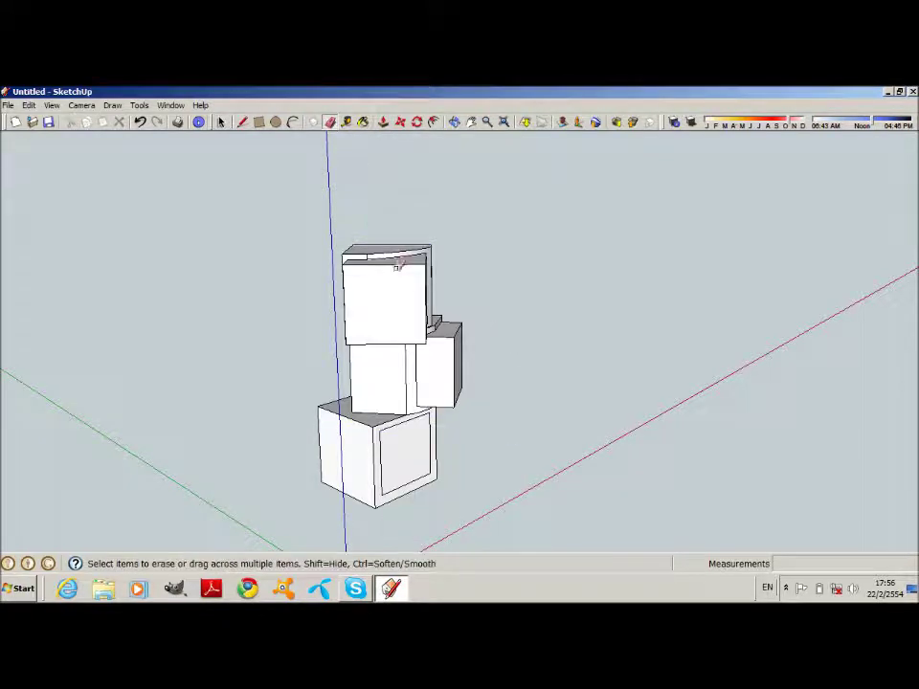
mouse_move(427, 295)
left_mouse_down("ctrl")
mouse_move(419, 260)
mouse_move(432, 261)
left_mouse_up("ctrl")
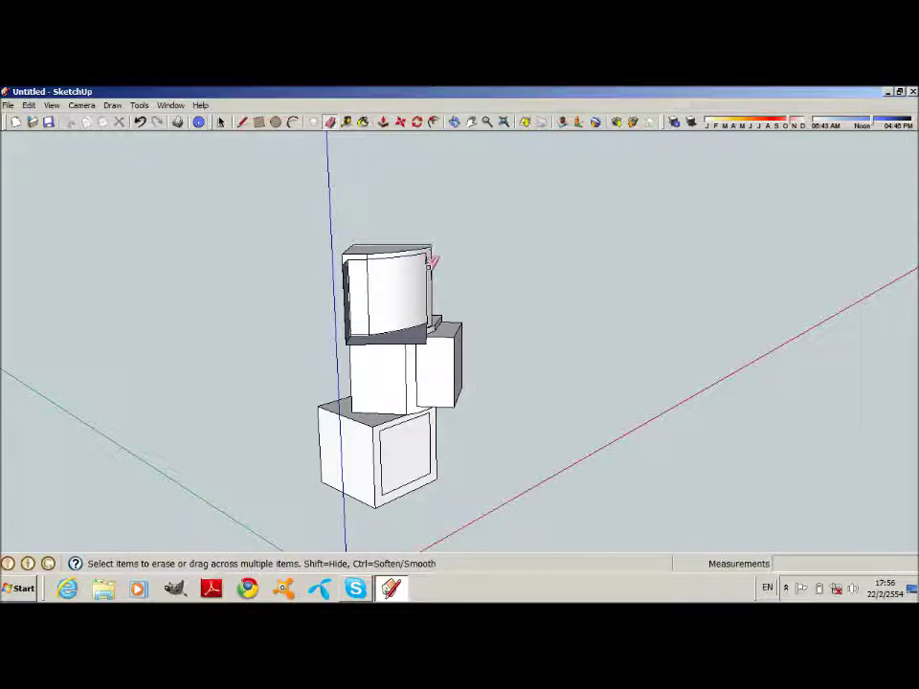
mouse_move(456, 349)
left_mouse_down("ctrl")
mouse_move(458, 330)
mouse_move(471, 330)
left_mouse_up("ctrl")
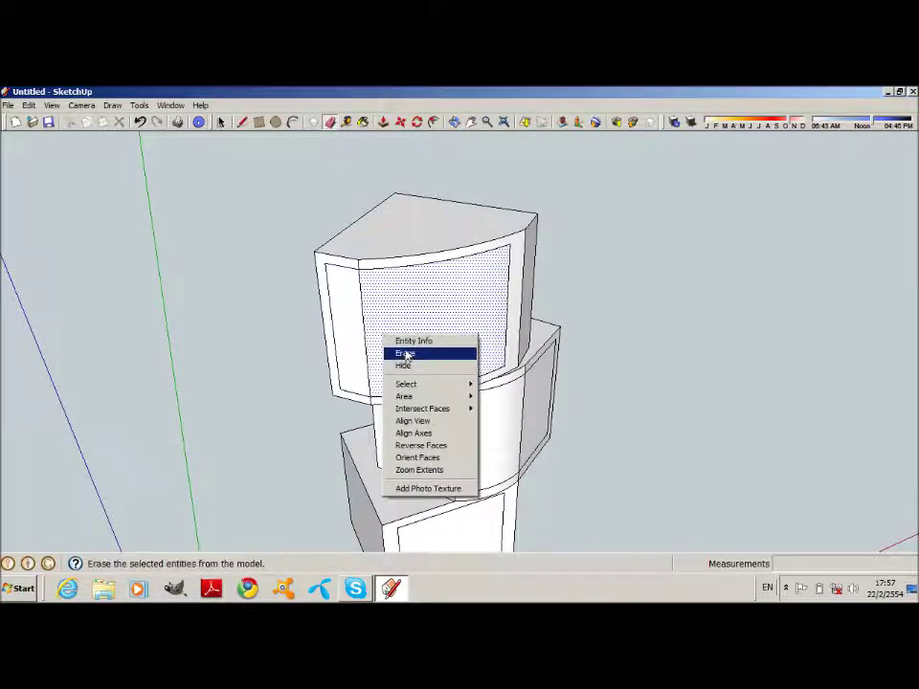
Delete the top and middle boxes' front faces and the left inner panel.
left_click(407, 355)
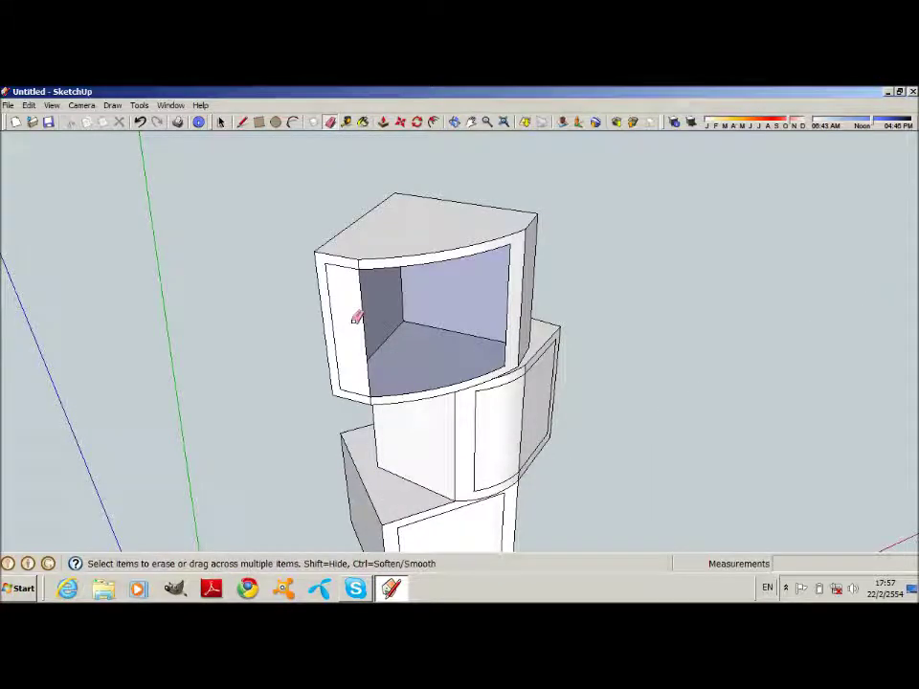
right_click(354, 318)
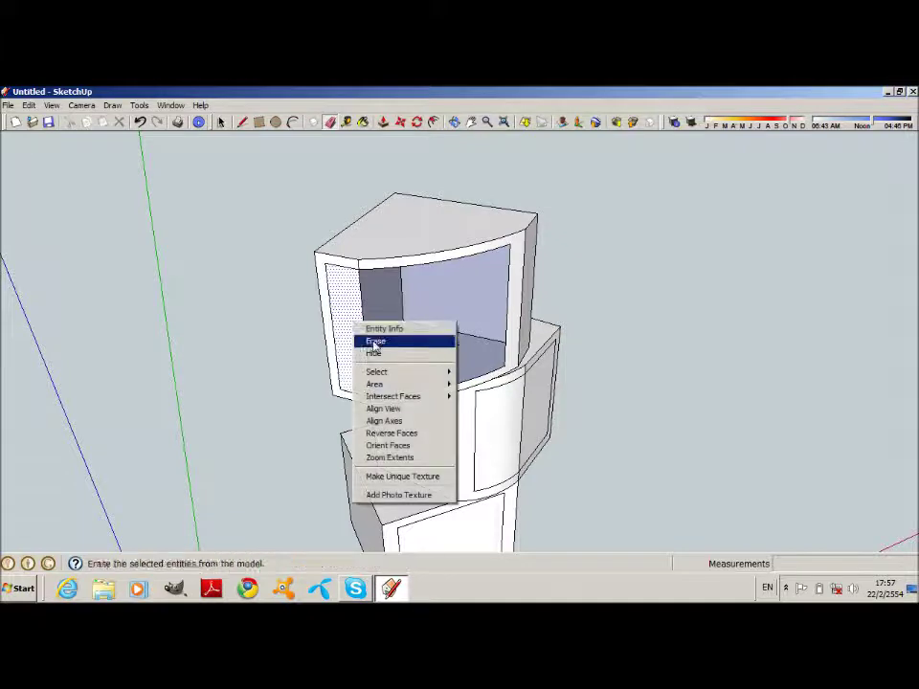
left_click(369, 341)
left_click(366, 316)
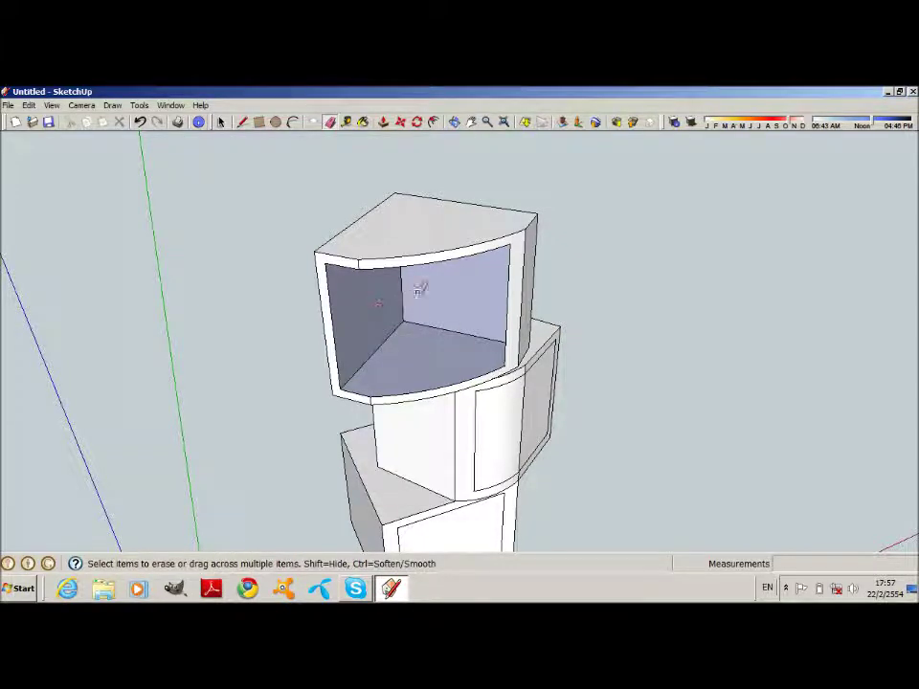
right_click(507, 423)
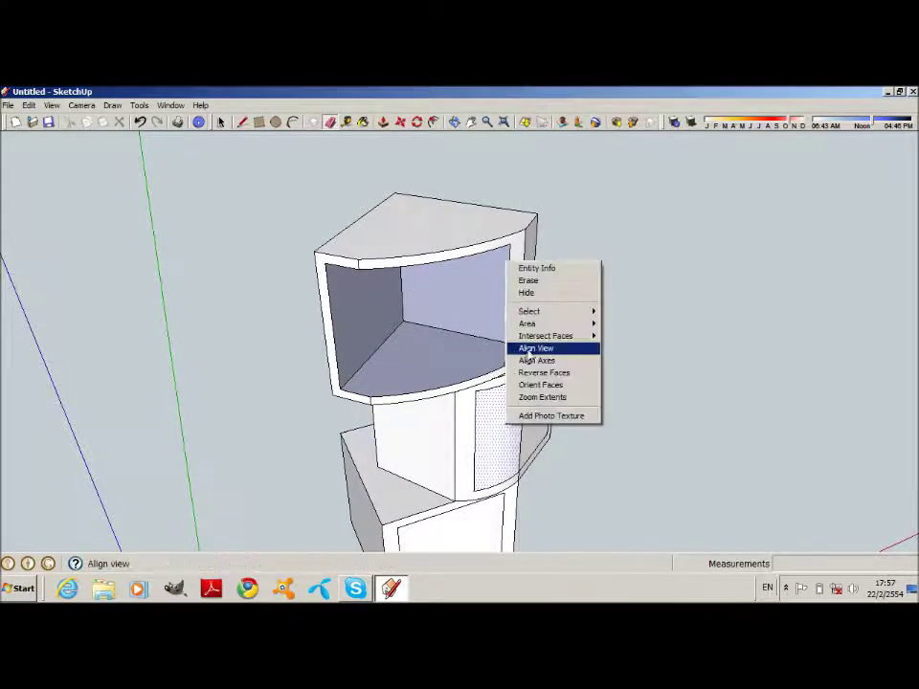
left_click(528, 280)
Select the inner faces of the top and middle boxes.
key("o")
mouse_move(445, 271)
left_mouse_down()
mouse_move(429, 238)
mouse_move(429, 256)
mouse_move(469, 265)
mouse_move(417, 232)
left_mouse_up()
key("space")
left_click(417, 233)
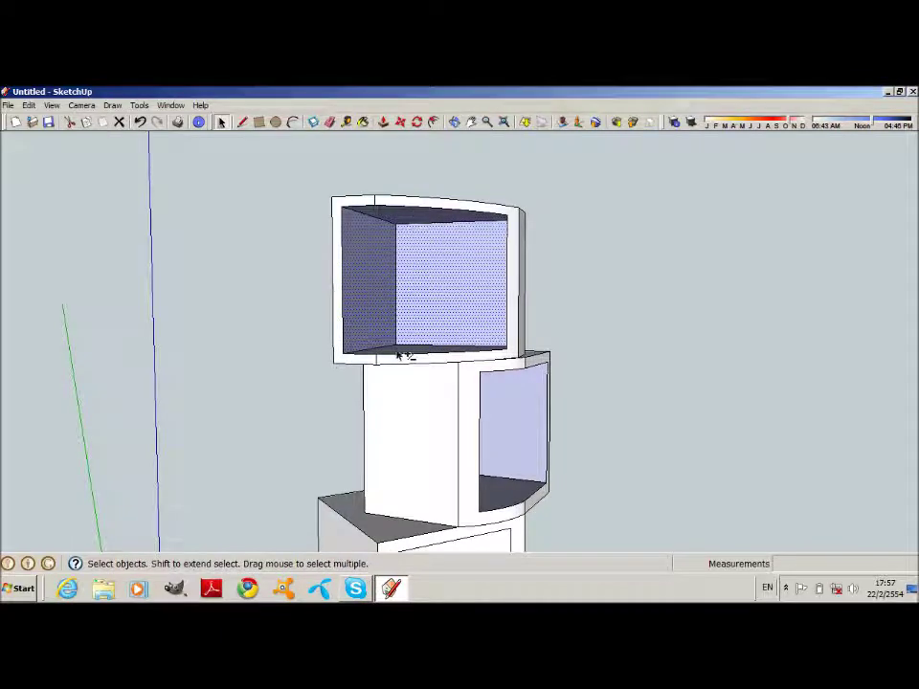
left_click(507, 456, "shift")
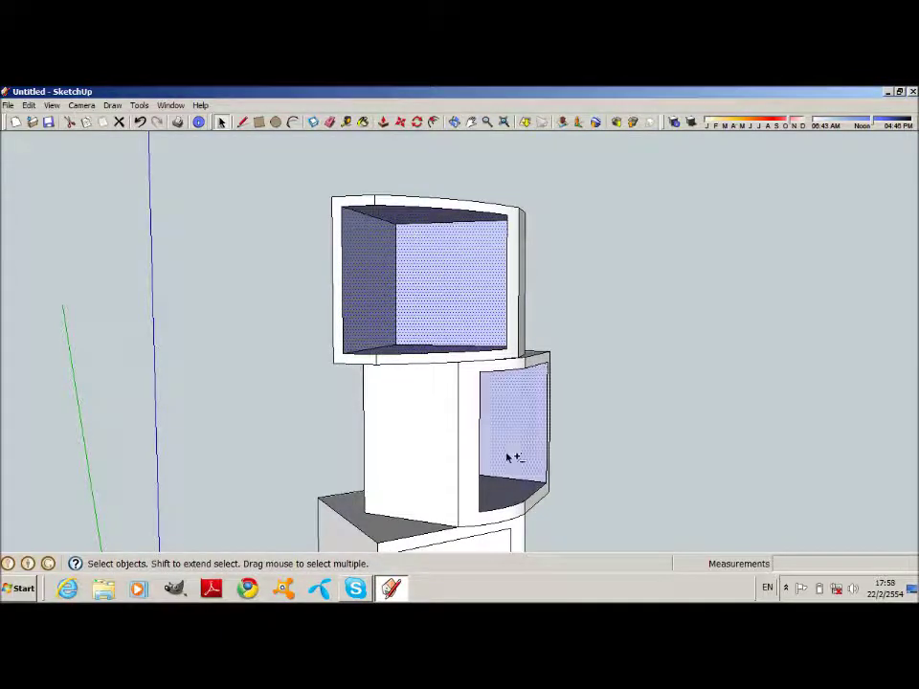
middle_click_drag(502, 499, 289, 288)
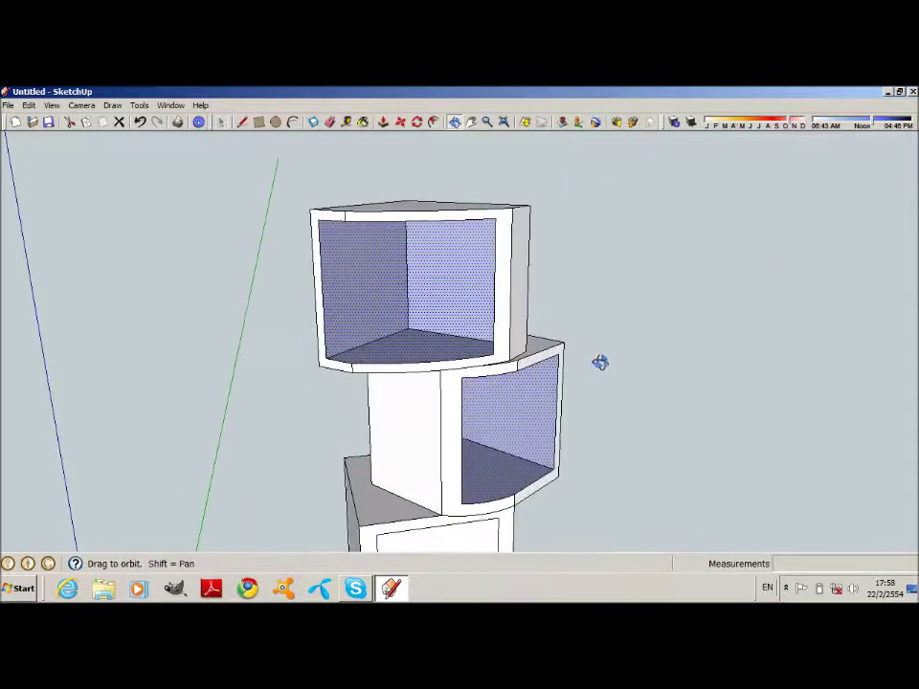
middle_click_drag(404, 342, 370, 276)
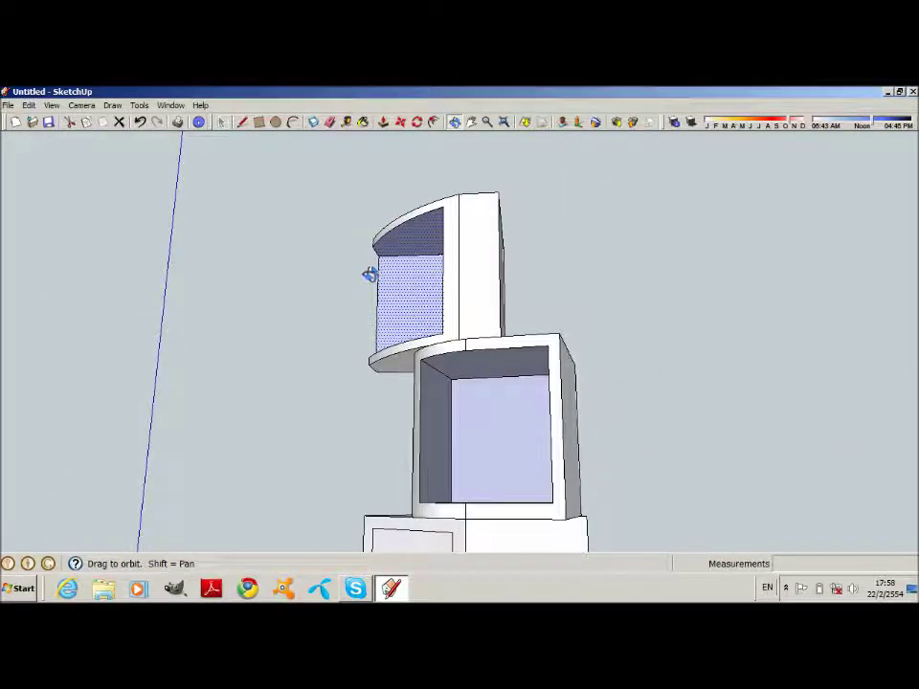
left_click(223, 122)
Reverse the selected inner faces and clear the selection.
right_click(504, 245)
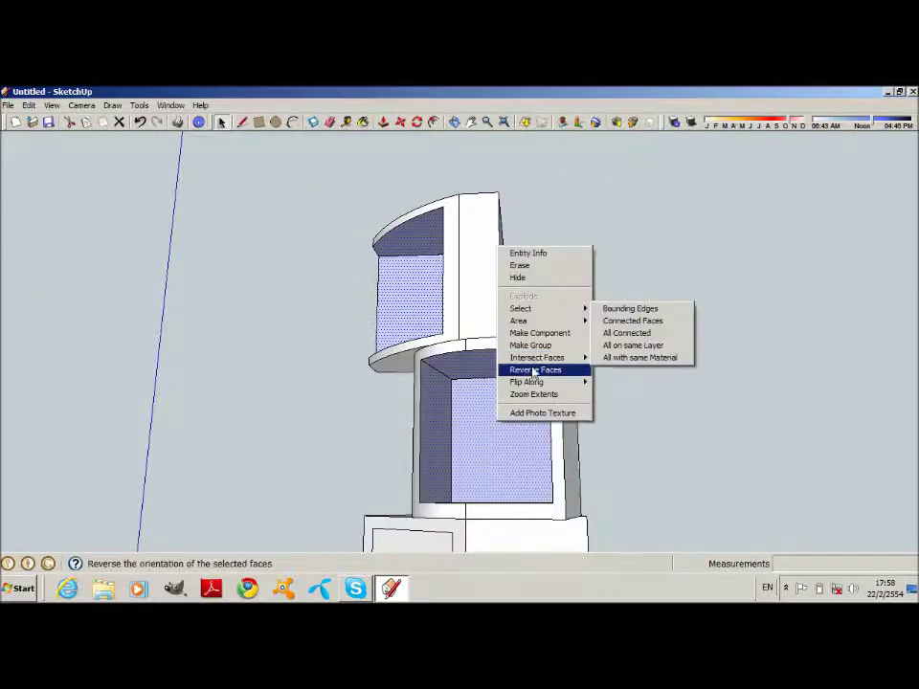
left_click(533, 370)
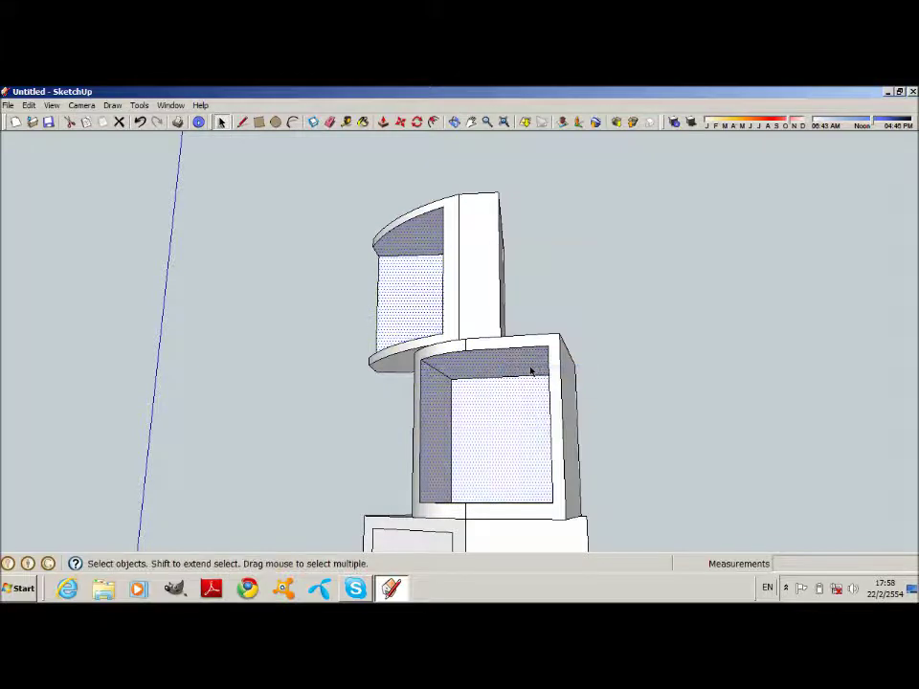
left_click(465, 151)
left_click(456, 123)
Push the bottom box's front face inward to hollow it into an open cubby.
mouse_move(441, 246)
left_mouse_down()
mouse_move(530, 424)
mouse_move(559, 421)
mouse_move(421, 382)
mouse_move(464, 390)
mouse_move(458, 374)
mouse_move(503, 355)
mouse_move(550, 309)
left_mouse_up()
left_click_drag(469, 347, 419, 273)
key("l")
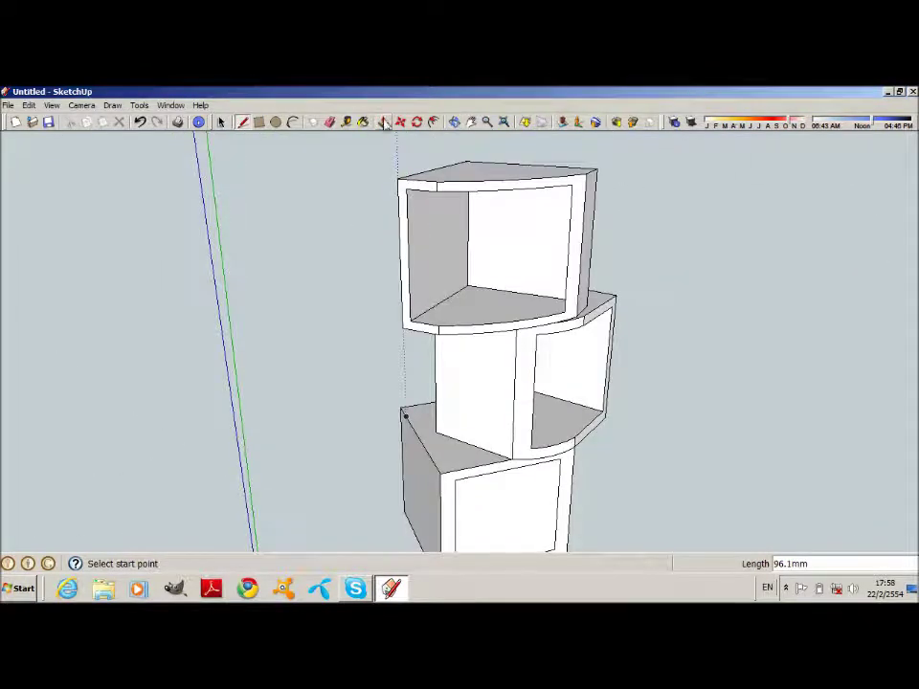
key("p")
left_click_drag(484, 501, 414, 428)
Draw a rectangle from the origin around the tower and pull it up into a thin base slab.
scroll(517, 415, "down", 2)
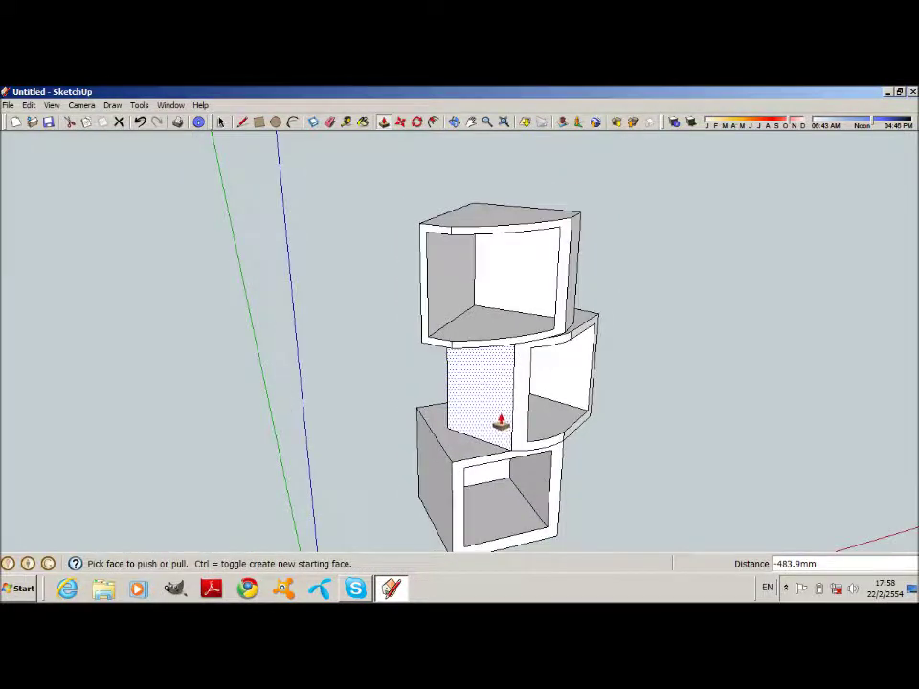
scroll(499, 420, "down", 2)
scroll(385, 493, "down", 3)
key("r")
left_click(381, 493)
scroll(574, 330, "up", 2)
left_click(535, 343)
key("p")
mouse_move(388, 413)
left_mouse_down()
mouse_move(386, 400)
mouse_move(383, 410)
left_mouse_up()
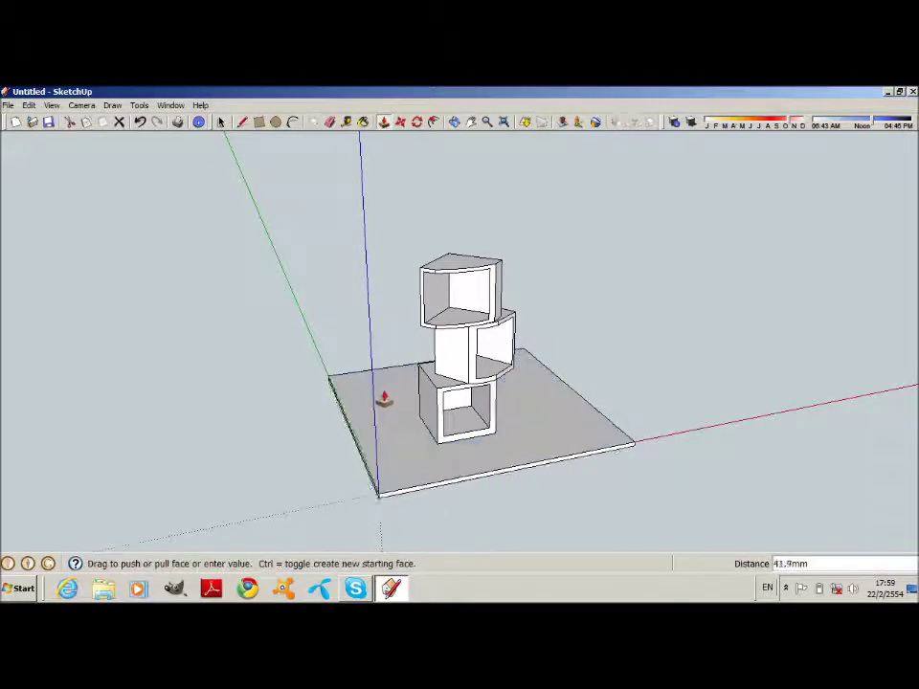
Turn on shadows and nudge the shadow date and time sliders later.
left_click(691, 125)
left_click_drag(752, 126, 773, 127)
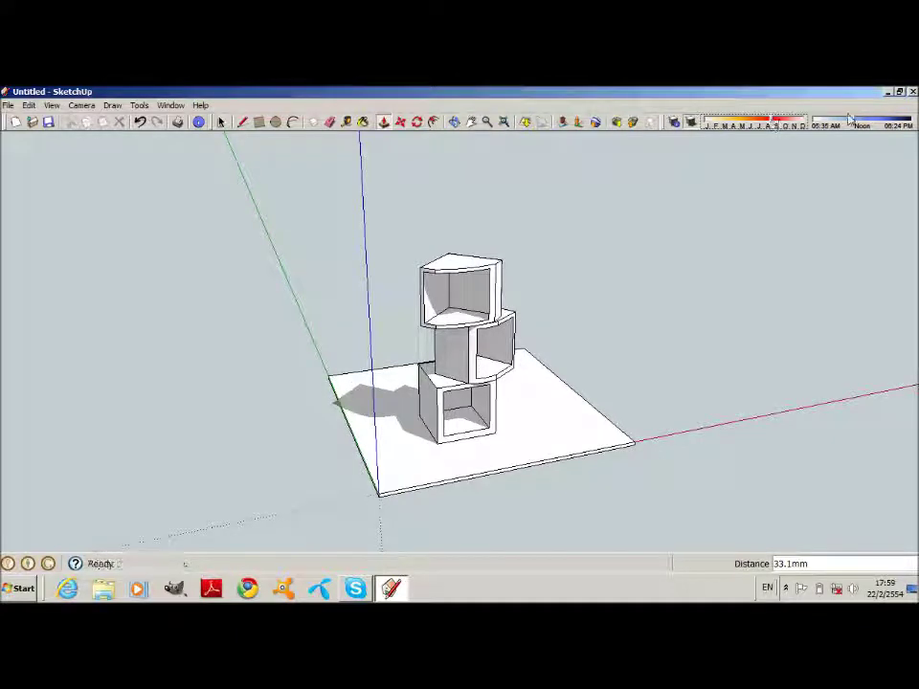
left_click_drag(852, 125, 857, 126)
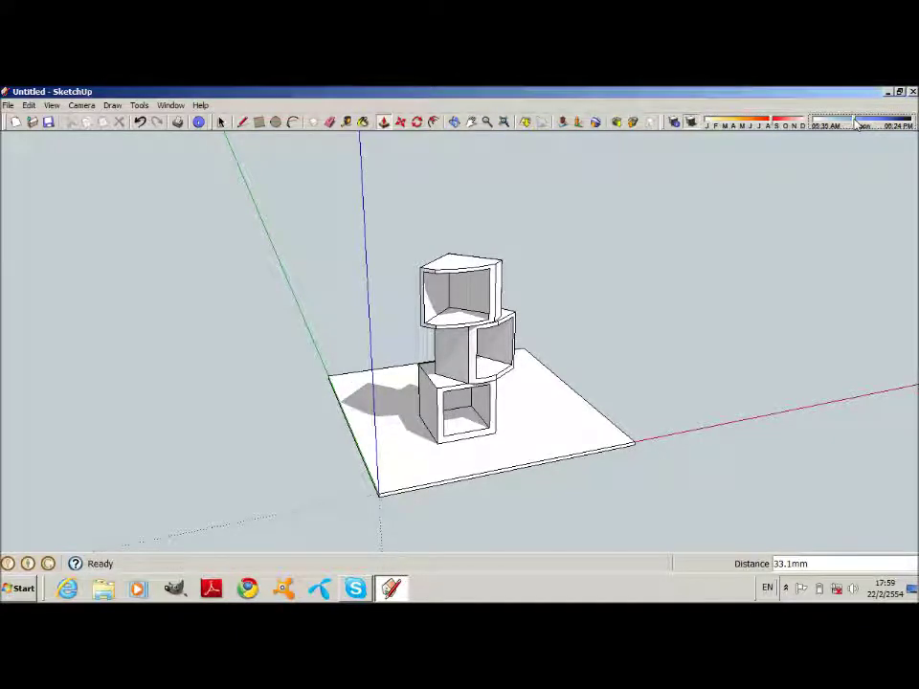
mouse_move(550, 310)
middle_mouse_down()
mouse_move(498, 316)
mouse_move(516, 270)
mouse_move(498, 251)
middle_mouse_up()
Hide edge lines via Edge Style and bring up the Wood materials with Paint Bucket.
left_click(52, 105)
mouse_move(72, 250)
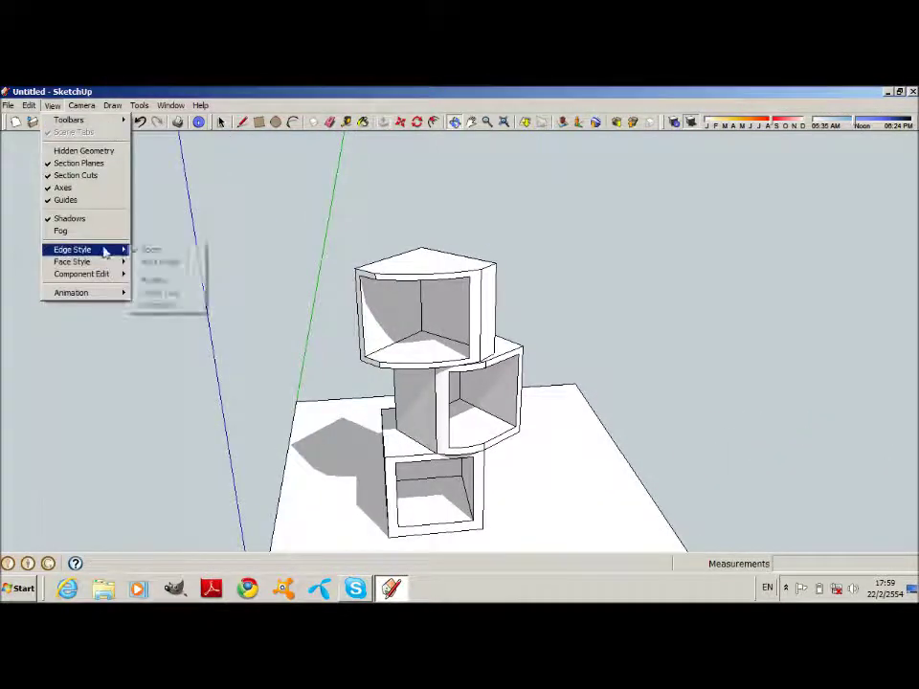
left_click(134, 251)
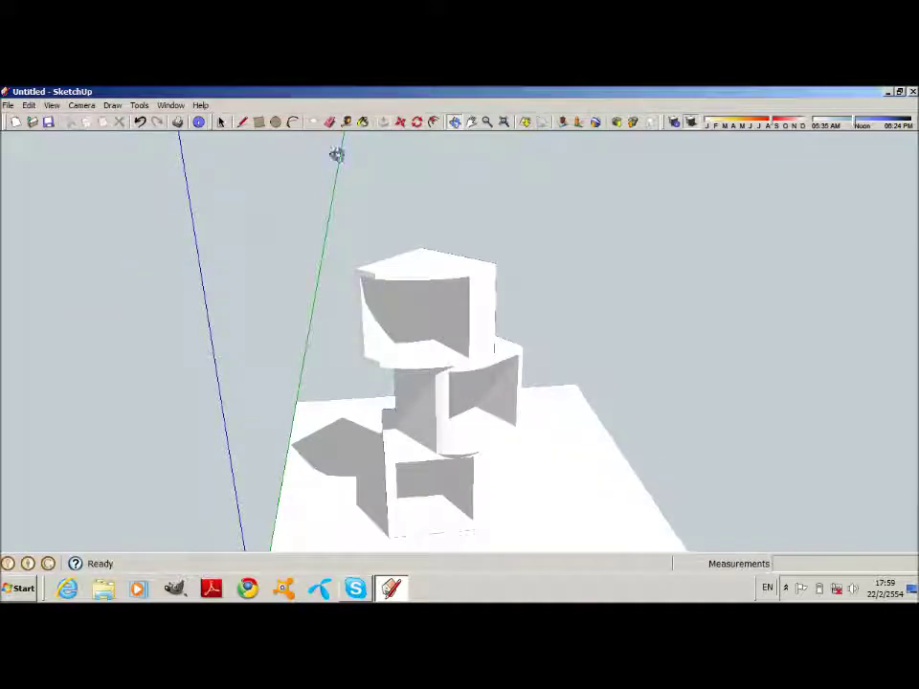
left_click(363, 123)
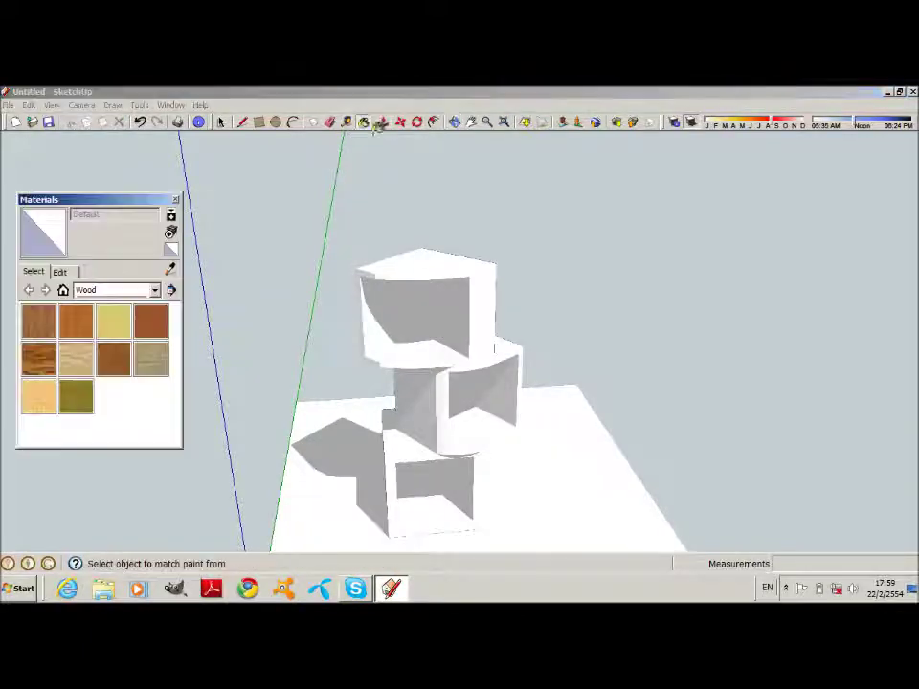
Paint the base slab with Wood_Lumber_ButtJoined, then orbit and zoom in to view the wooden base.
left_click(153, 363)
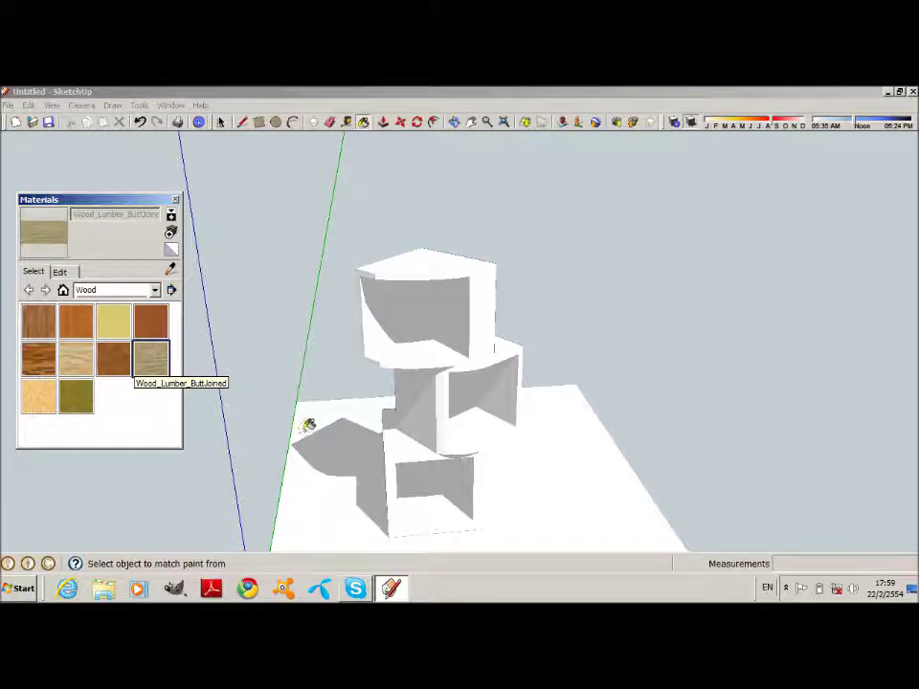
left_click(311, 419)
key("o")
left_click_drag(364, 443, 362, 409)
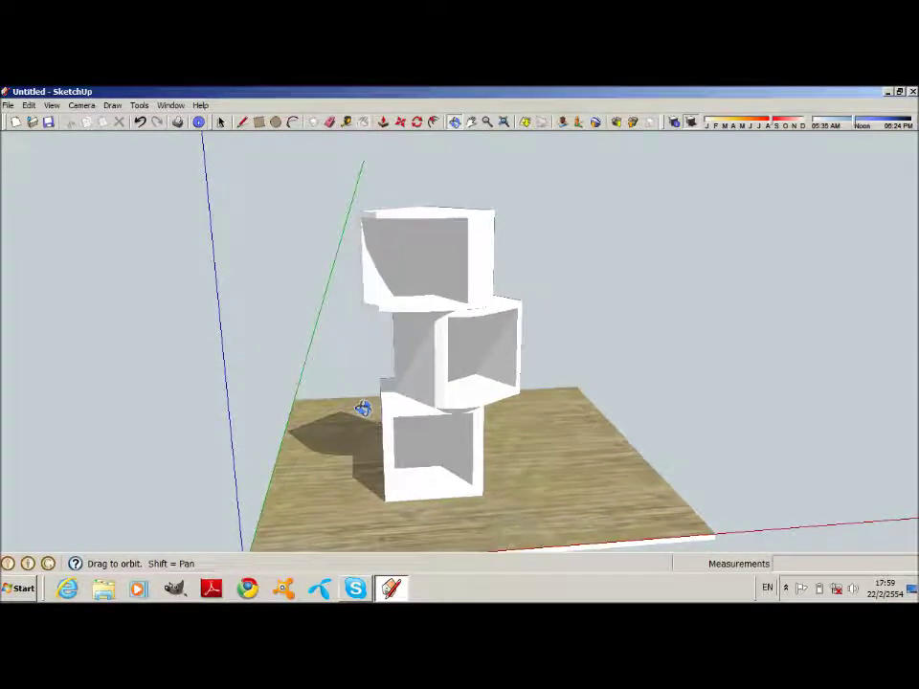
scroll(300, 305, "up", 2)
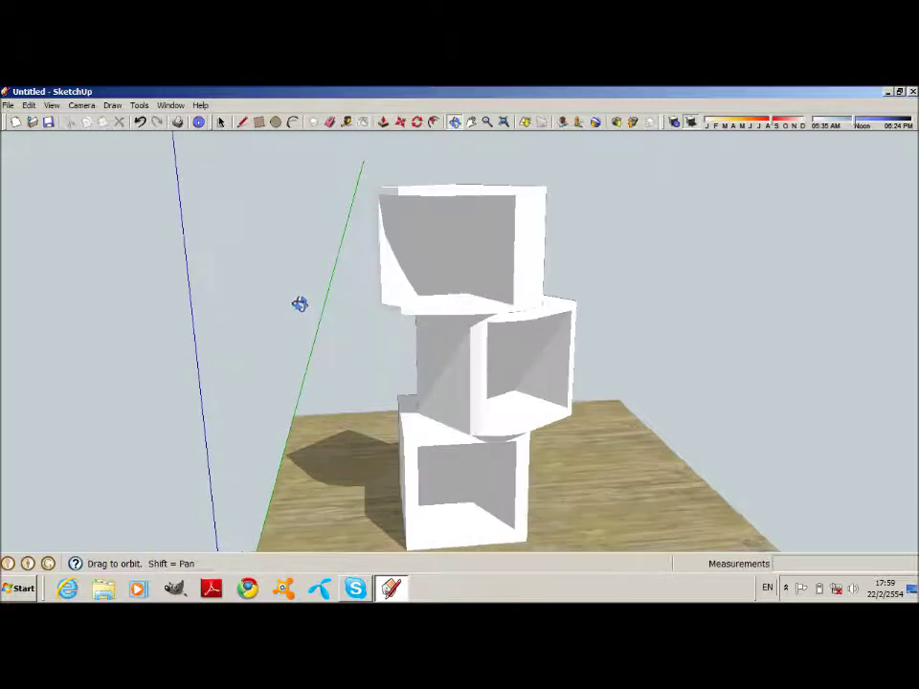